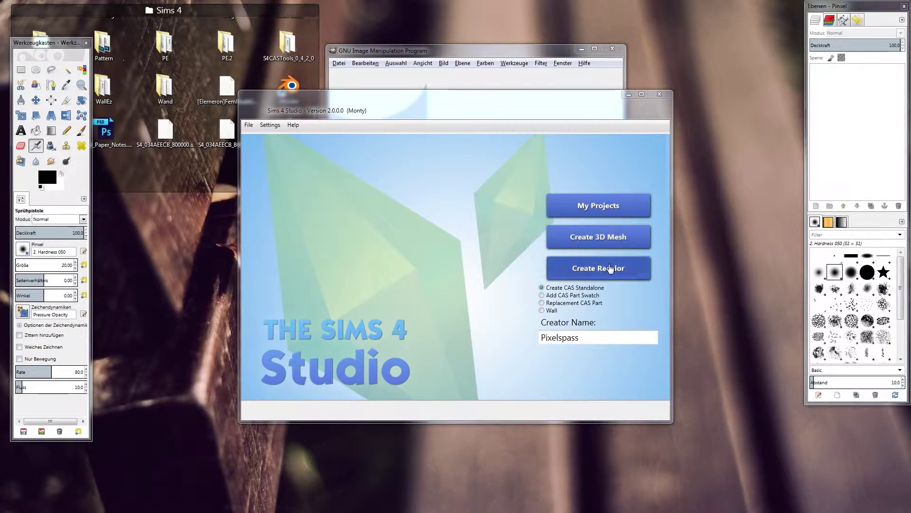
Create a standalone CAS recolor from the Sims 4 Studio start screen
left_click(610, 268)
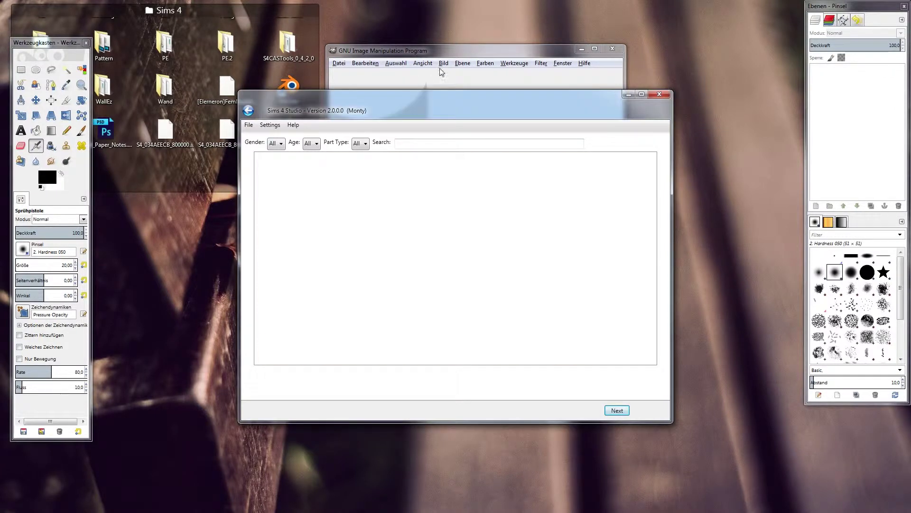
Filter the CAS part list to Female, Adult, Clothing Body
left_click(282, 149)
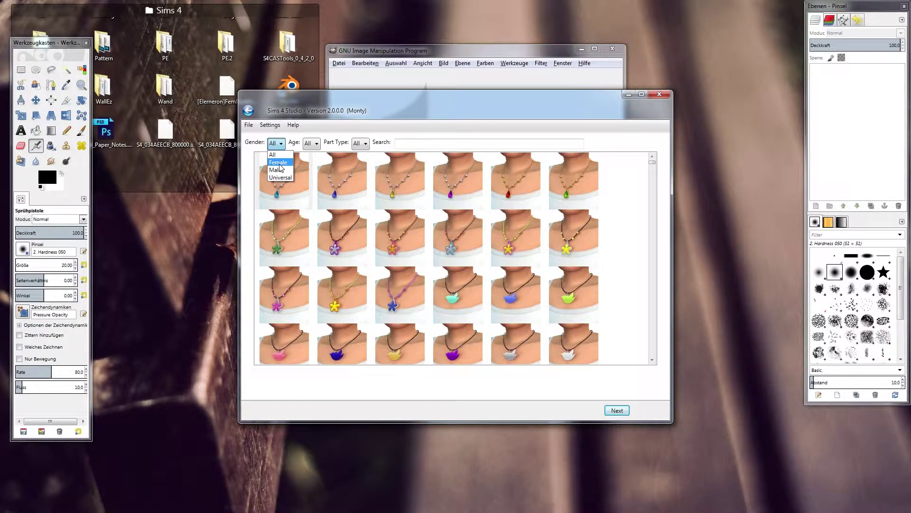
left_click(280, 163)
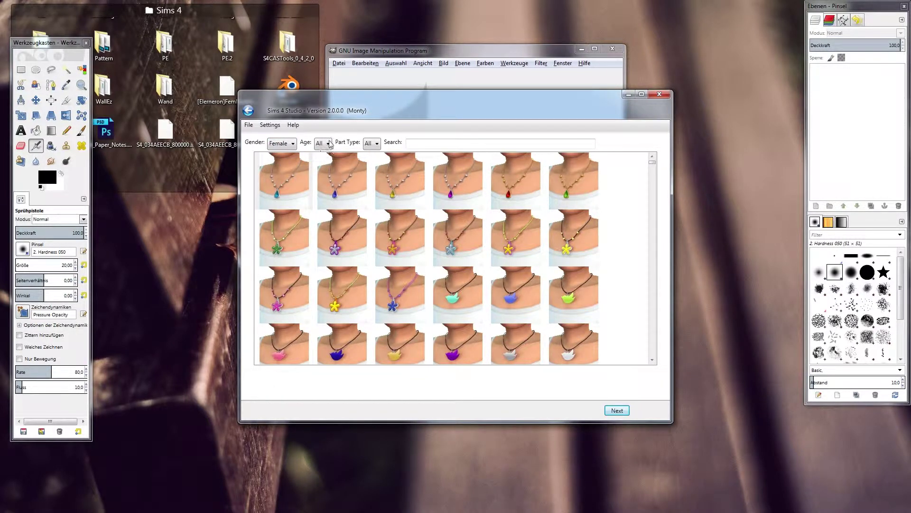
left_click(330, 144)
left_click(320, 151)
key("Down")
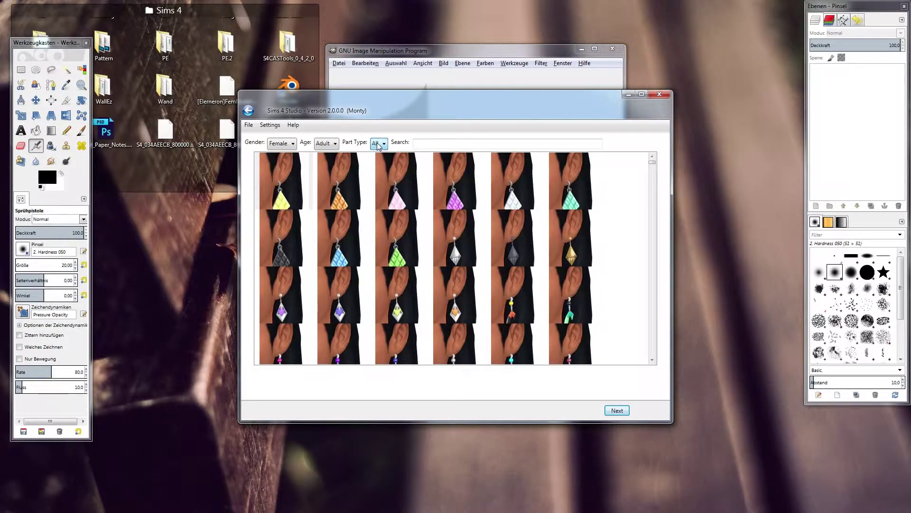
left_click(378, 144)
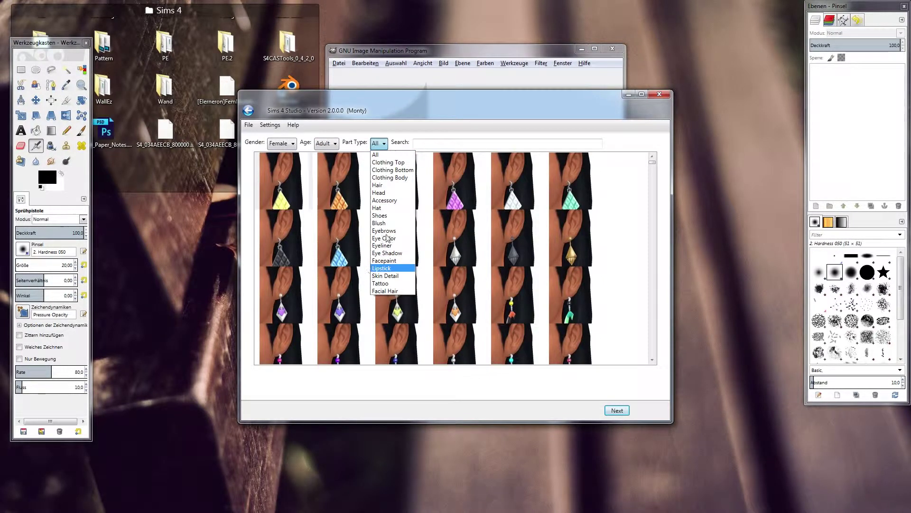
left_click(396, 178)
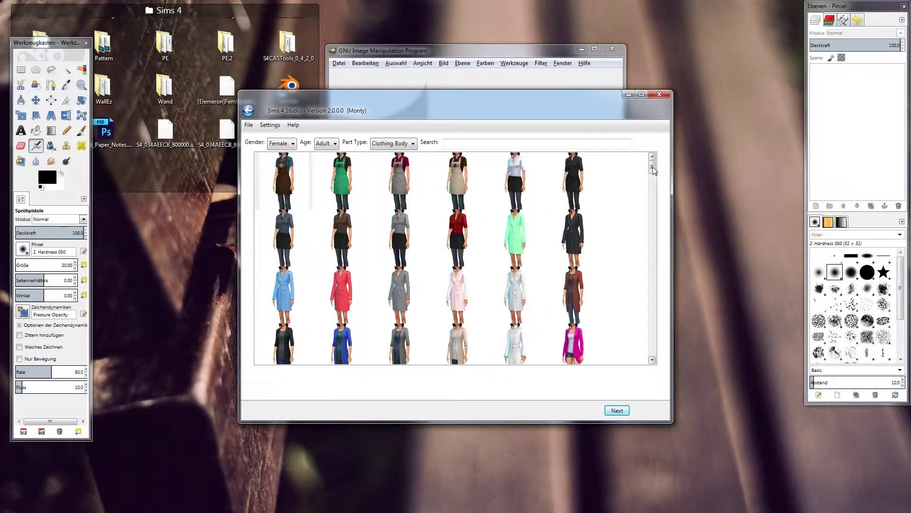
Clone the purple floral dress as patternkleid.package and export its texture
scroll(651, 212, "down", 1)
scroll(650, 211, "down", 5)
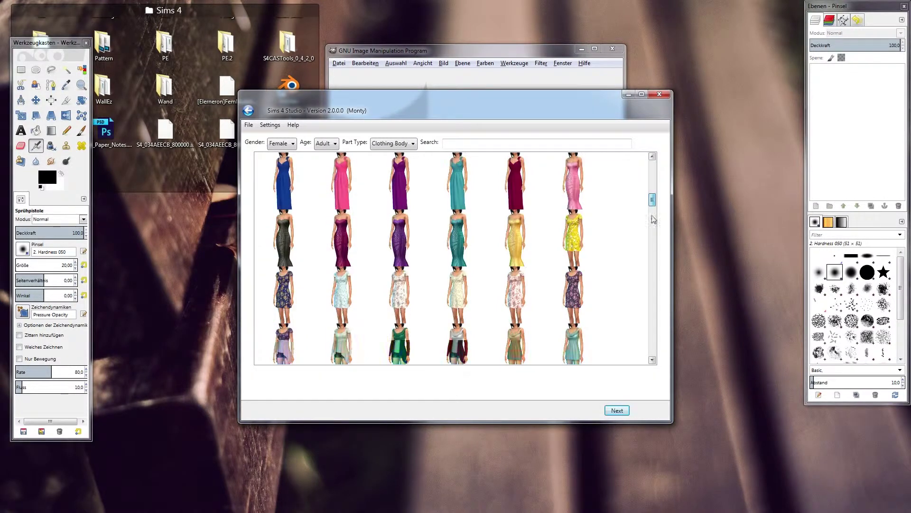
scroll(654, 208, "down", 2)
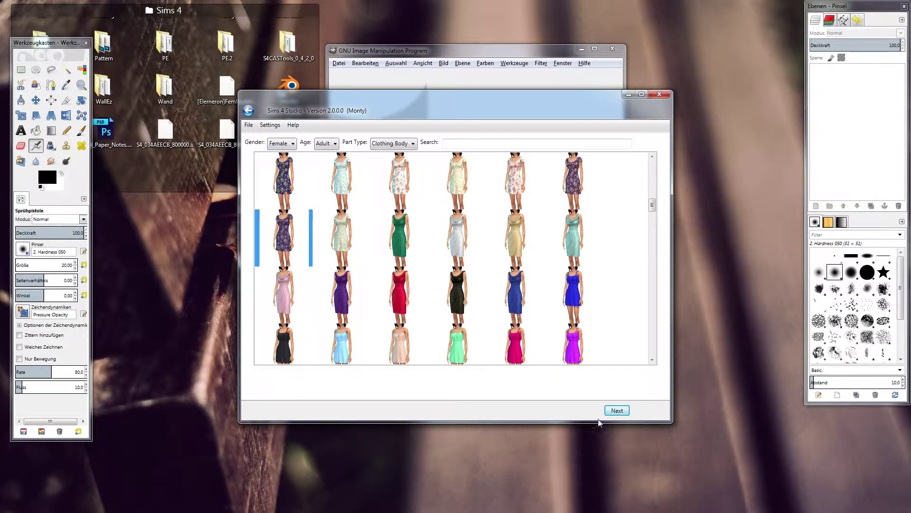
left_click(614, 411)
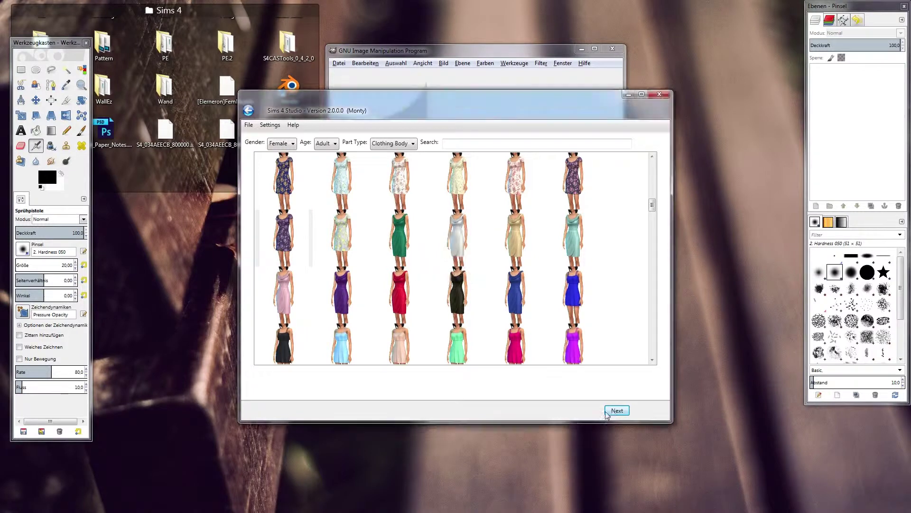
left_click(585, 360)
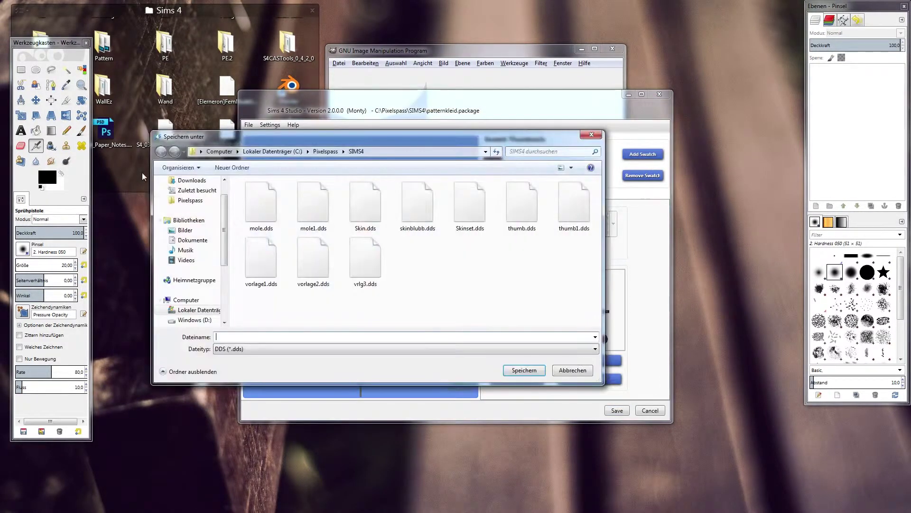
Save the exported dress texture as a PNG named patternkleid
left_click(321, 351)
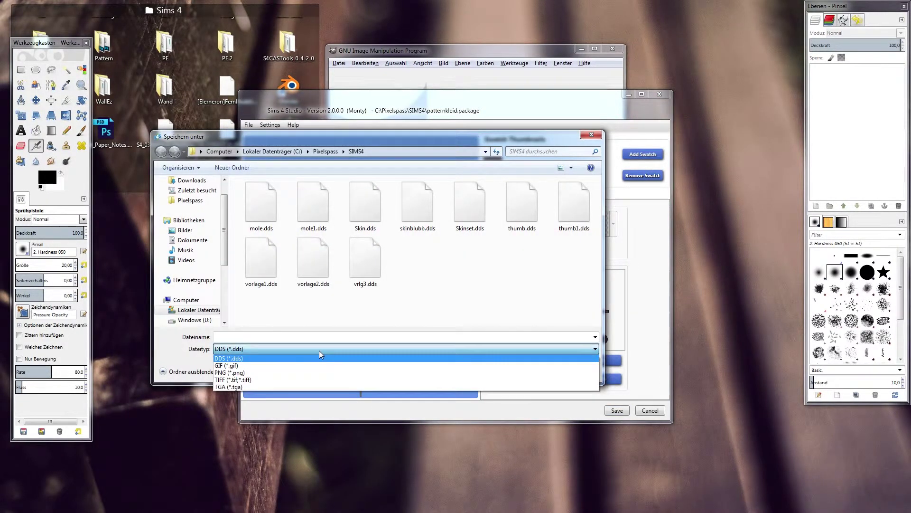
left_click(319, 371)
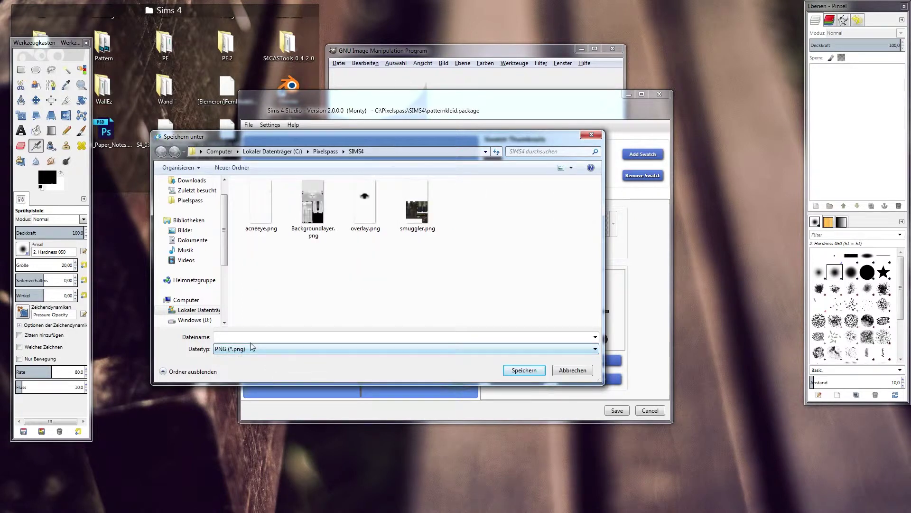
left_click(252, 336)
type("b")
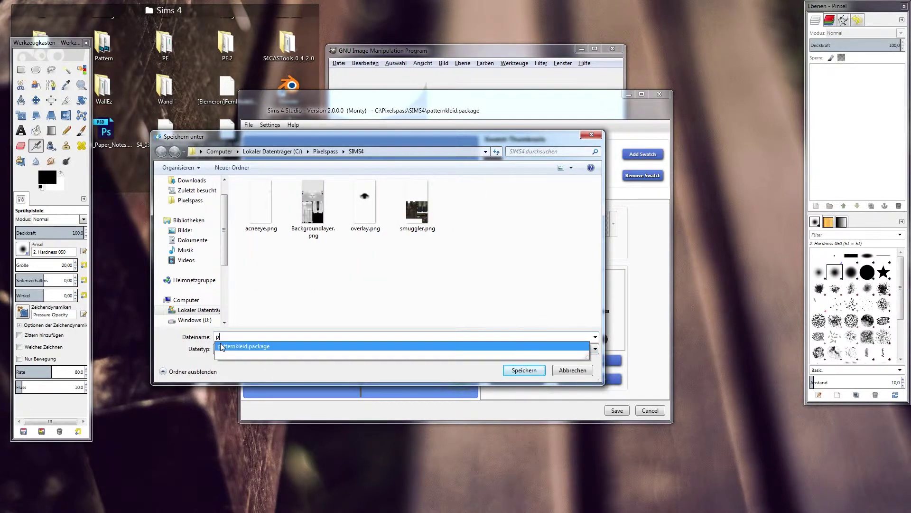
key("BackSpace")
type("pa")
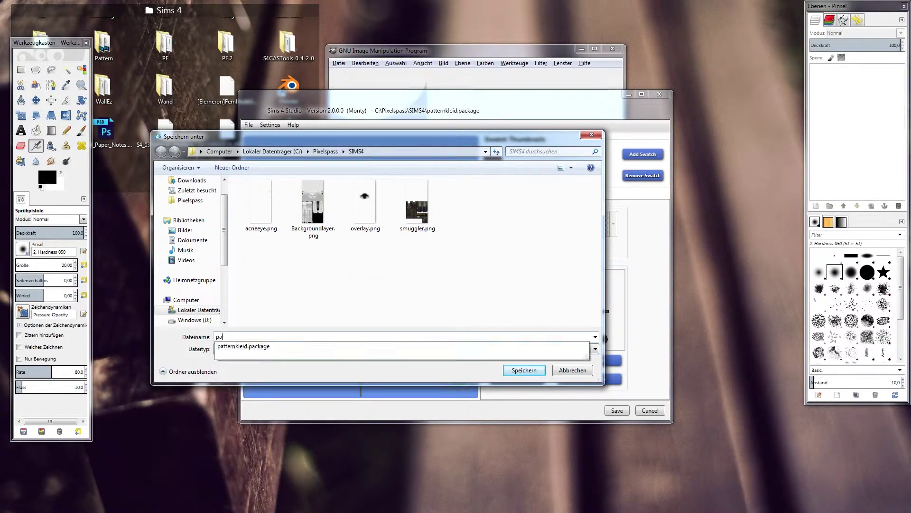
type("tternkl")
left_click(242, 346)
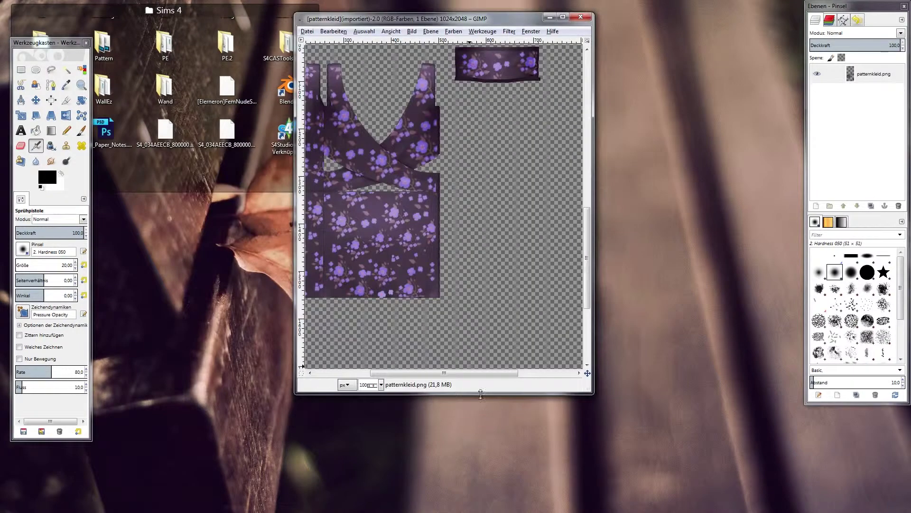
Fuzzy-select the transparent background plus the gap between the dress pieces
left_click_drag(456, 374, 387, 361)
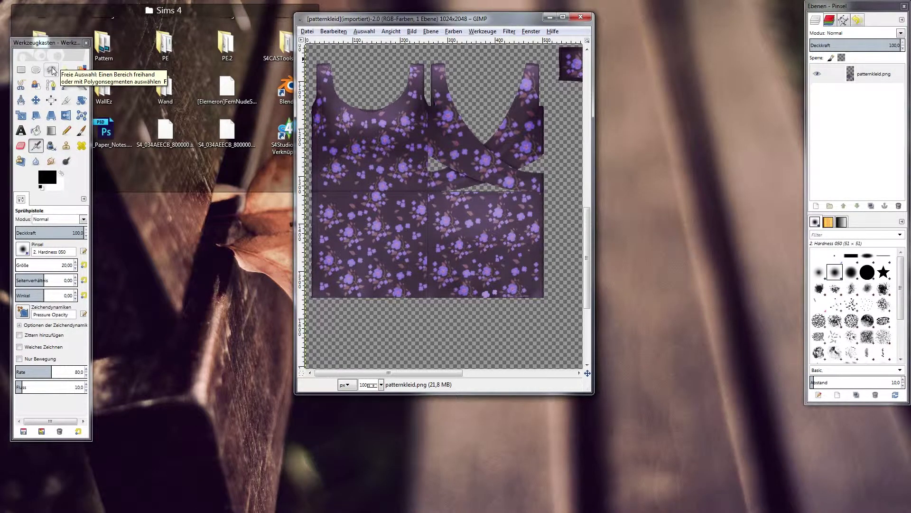
left_click(67, 71)
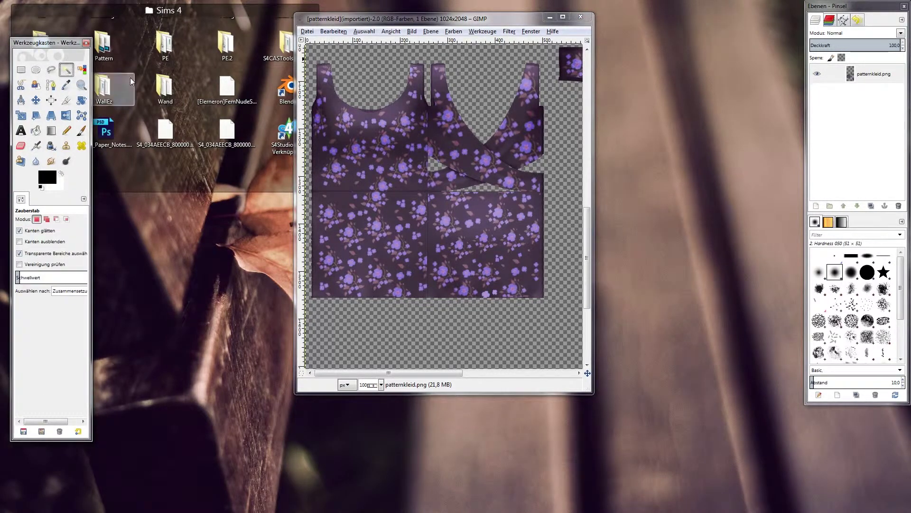
left_click(390, 82)
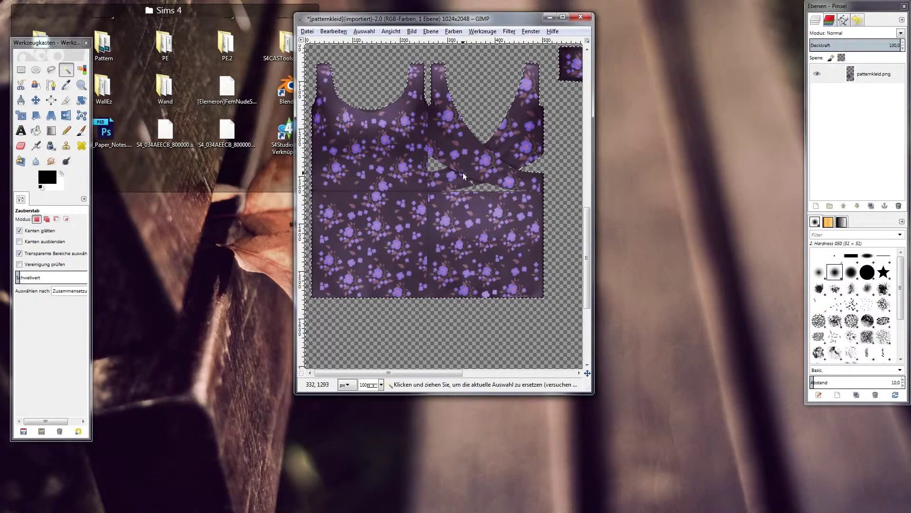
key("shift")
left_click_drag(442, 169, 481, 190)
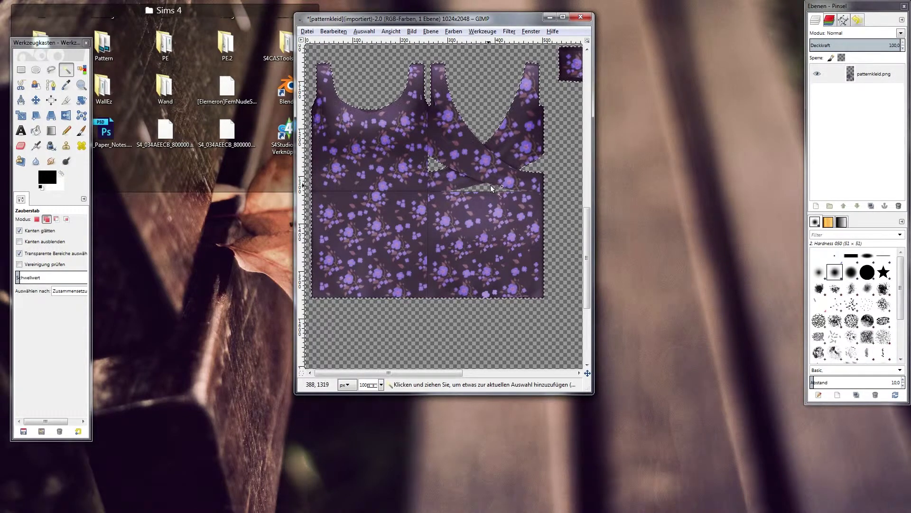
scroll(383, 244, "down", 5)
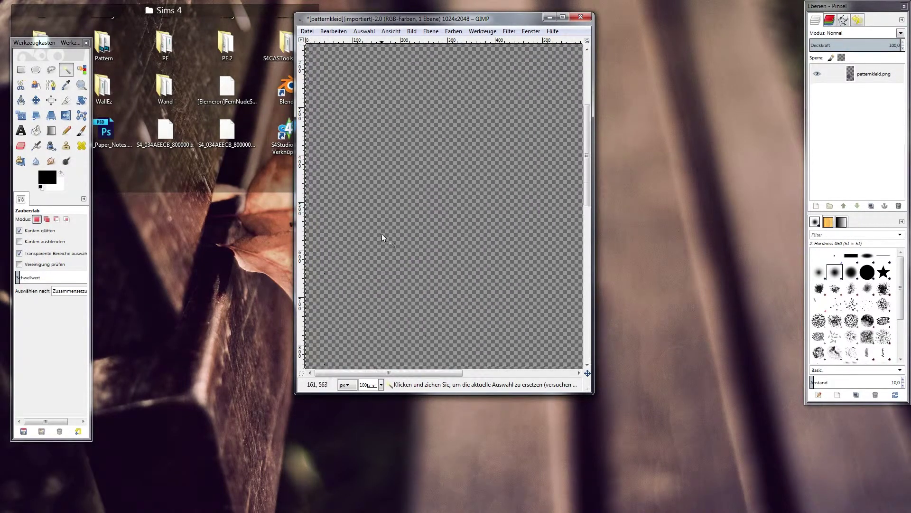
scroll(382, 251, "up", 3)
scroll(382, 250, "up", 2)
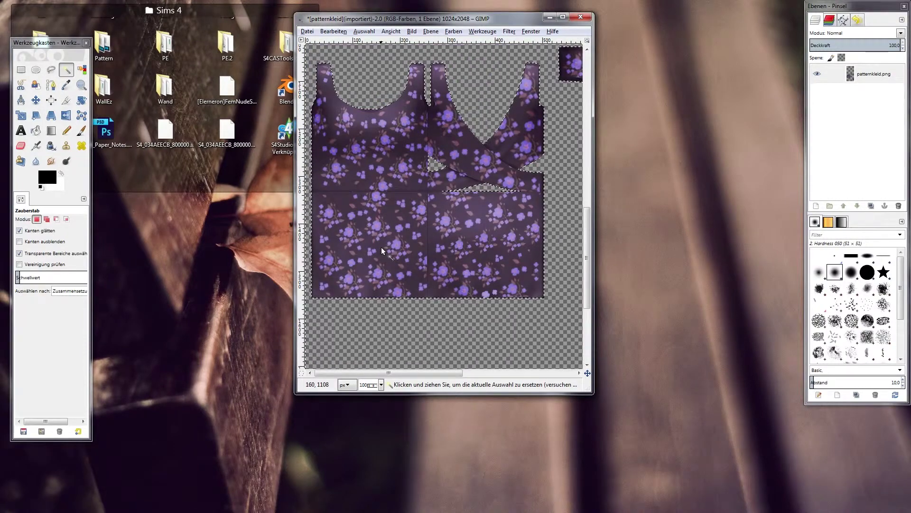
Invert the selection (Auswahl > Invertieren) so only the dress pieces are selected
left_click(364, 31)
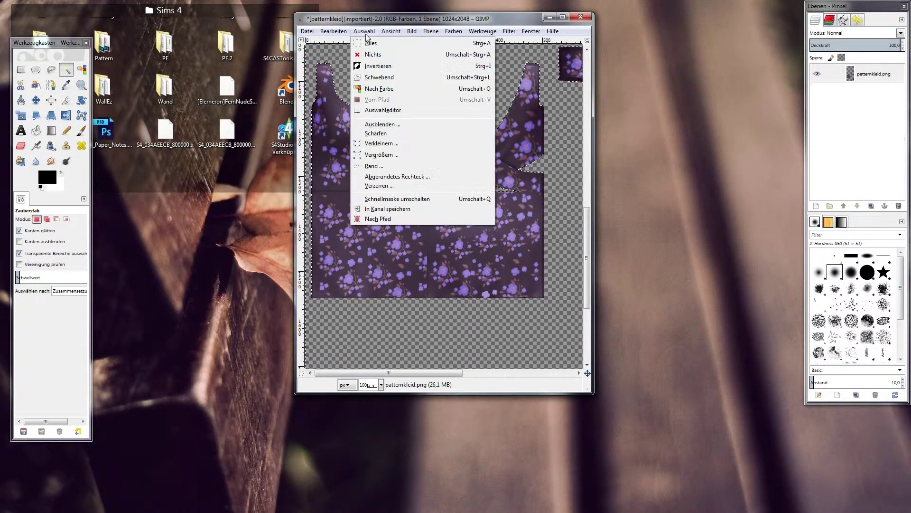
left_click(374, 66)
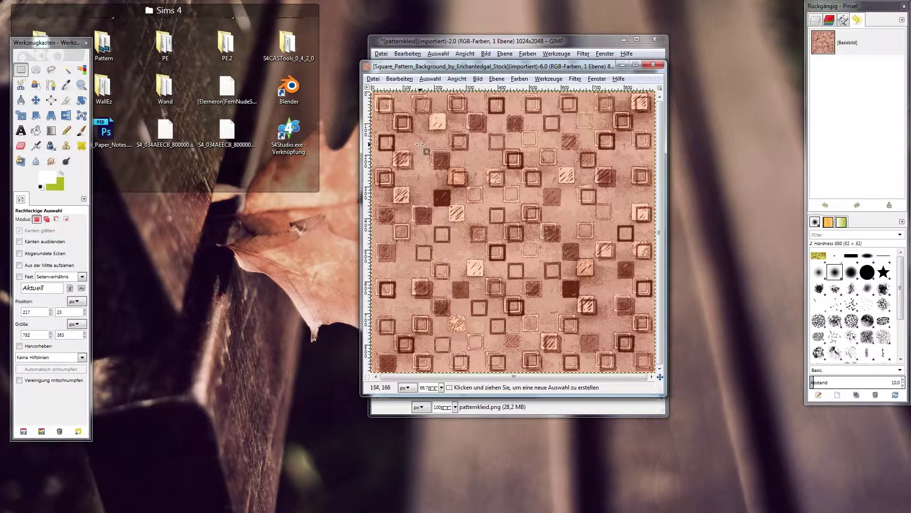
Copy a 633×564 rectangle from the pattern's centre and paste it as a new image
mouse_move(424, 144)
left_mouse_down()
mouse_move(513, 221)
mouse_move(631, 294)
mouse_move(624, 323)
left_mouse_up()
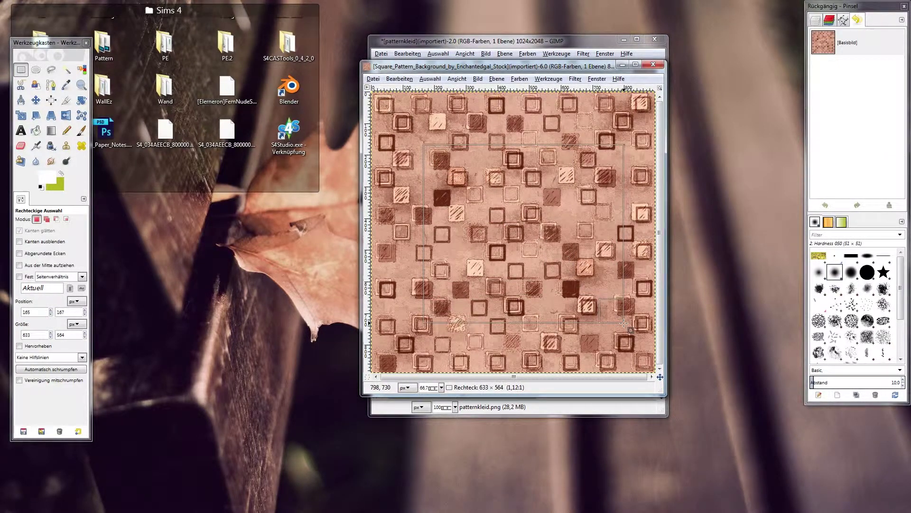
left_click_drag(624, 323, 624, 322)
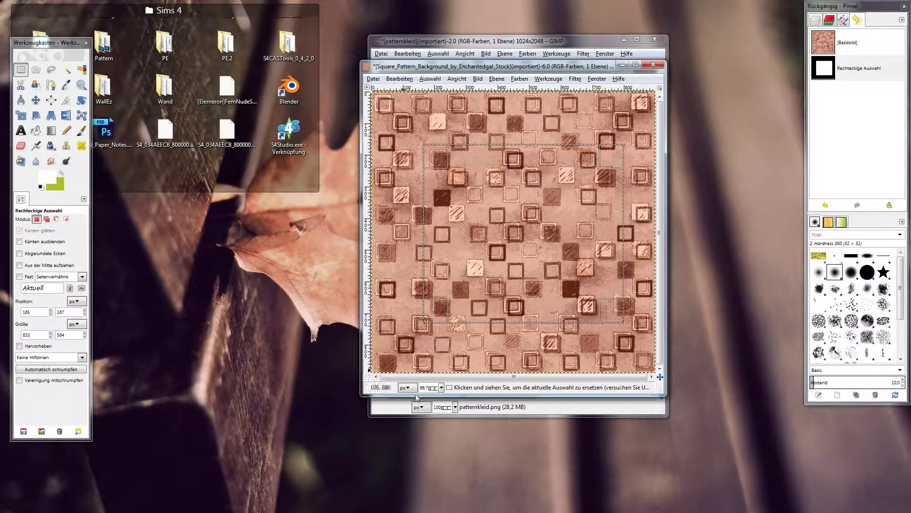
key("ctrl")
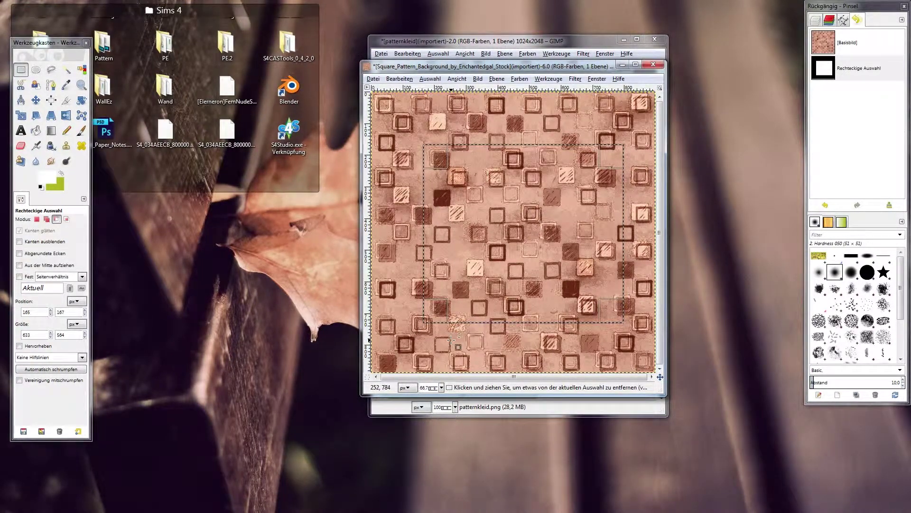
key("ctrl+c")
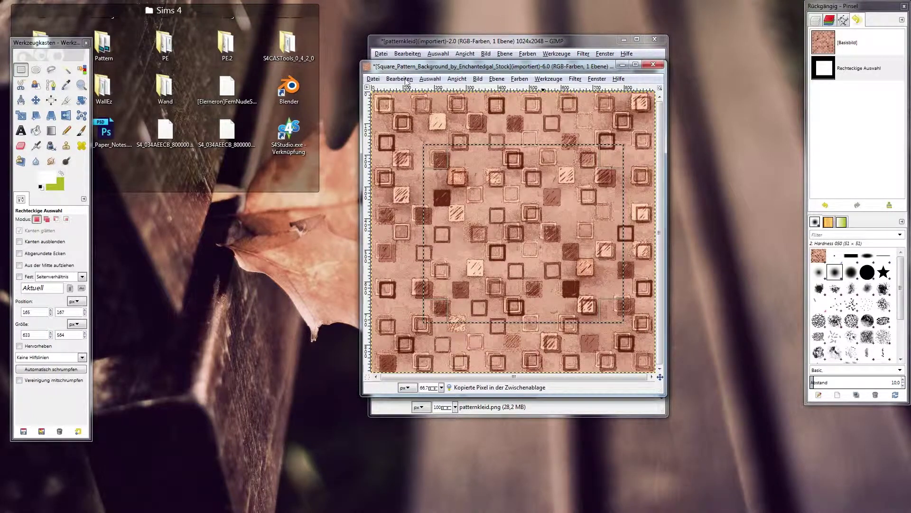
left_click(407, 81)
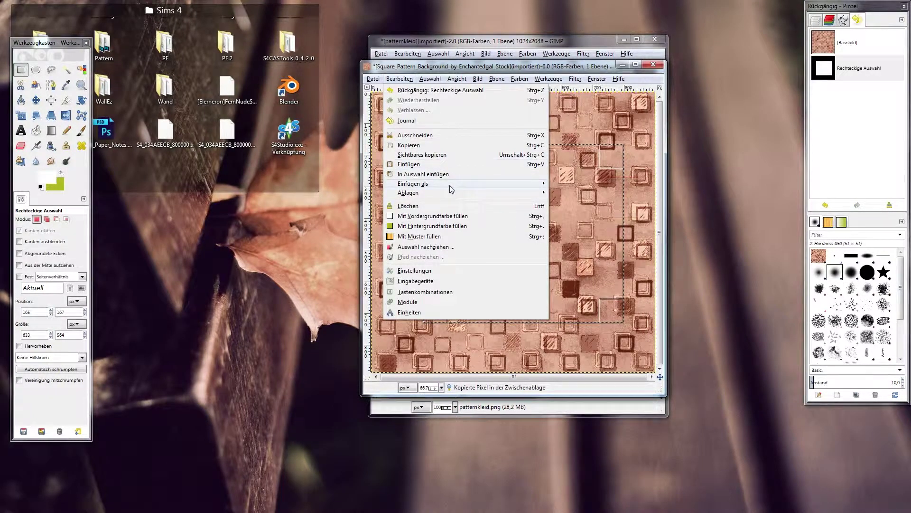
left_click(560, 203)
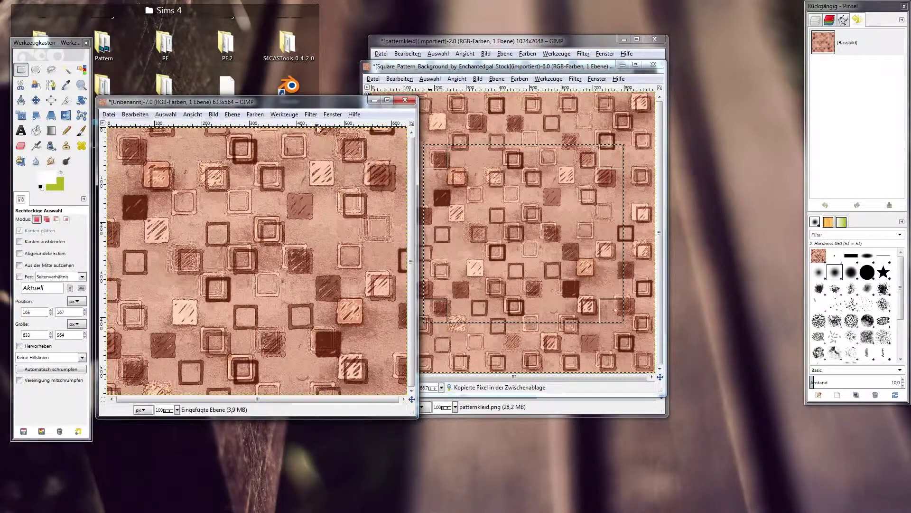
Apply the Nahtlos machen (Make Seamless) filter to the pasted pattern piece
left_click_drag(296, 106, 410, 68)
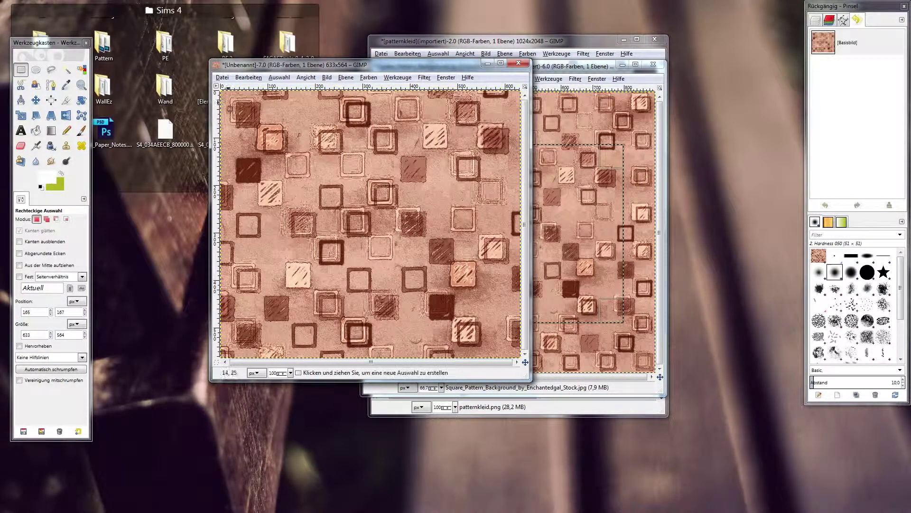
left_click(421, 78)
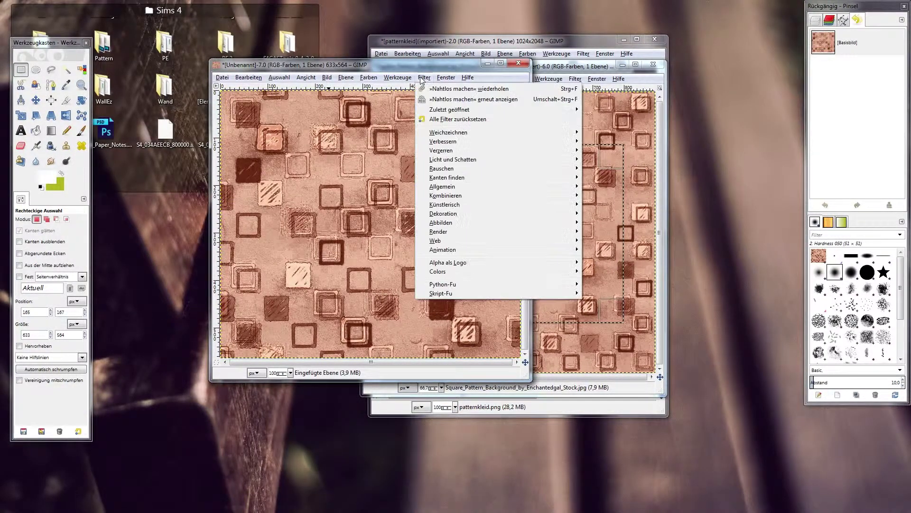
mouse_move(440, 222)
left_click(615, 276)
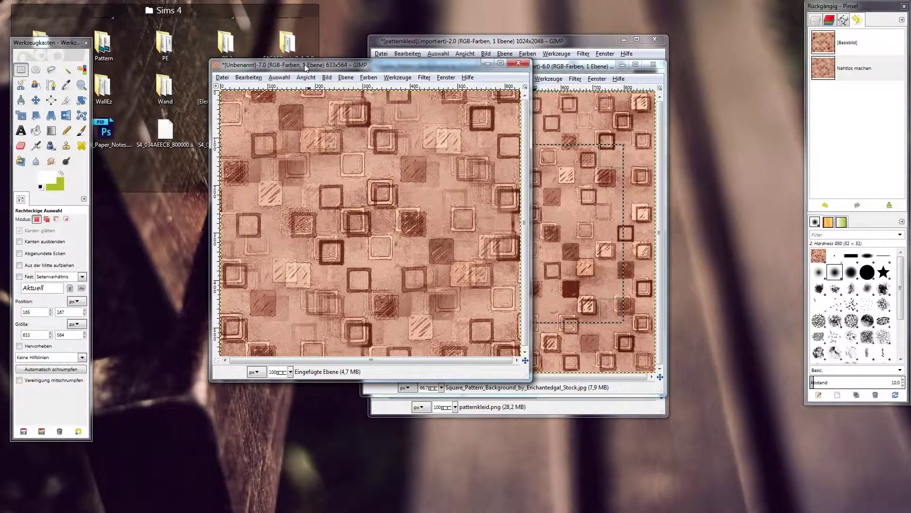
Select all of the seamless tile and copy it to the clipboard
mouse_move(304, 64)
left_mouse_down()
mouse_move(224, 98)
mouse_move(226, 69)
left_mouse_up()
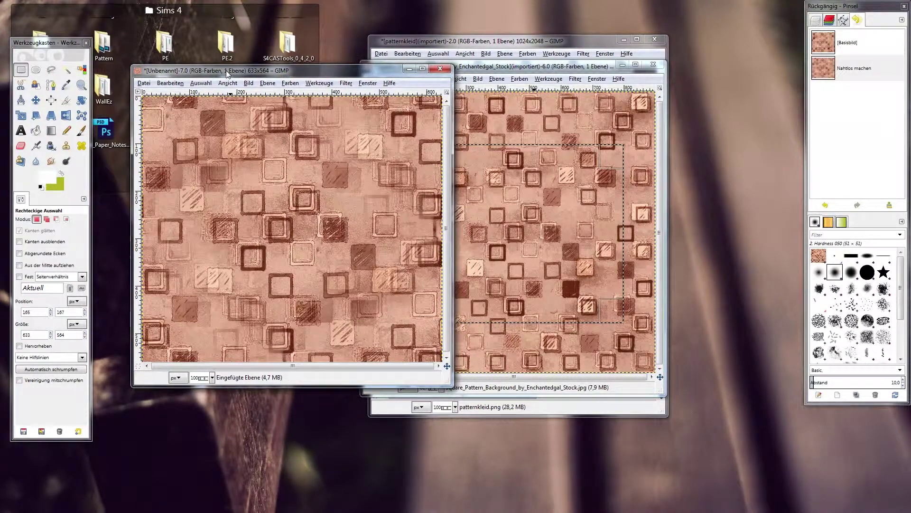
left_click_drag(188, 70, 215, 86)
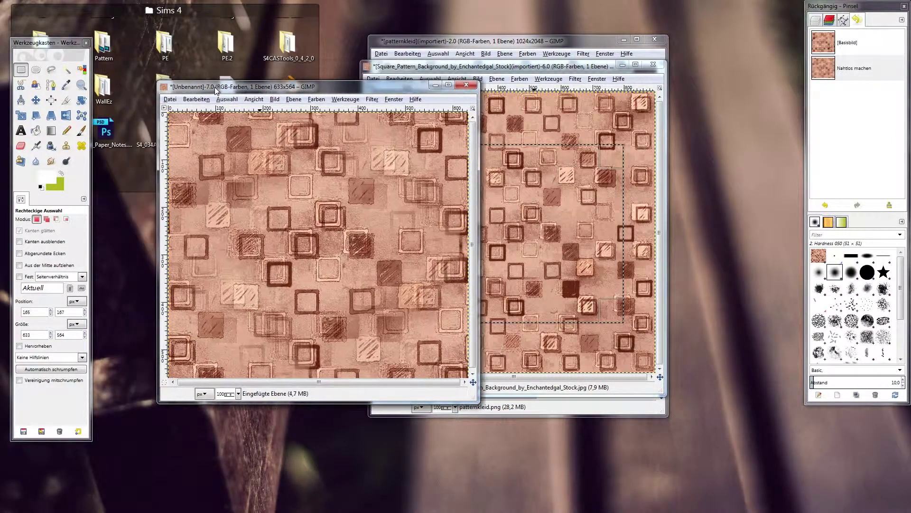
key("ctrl+a")
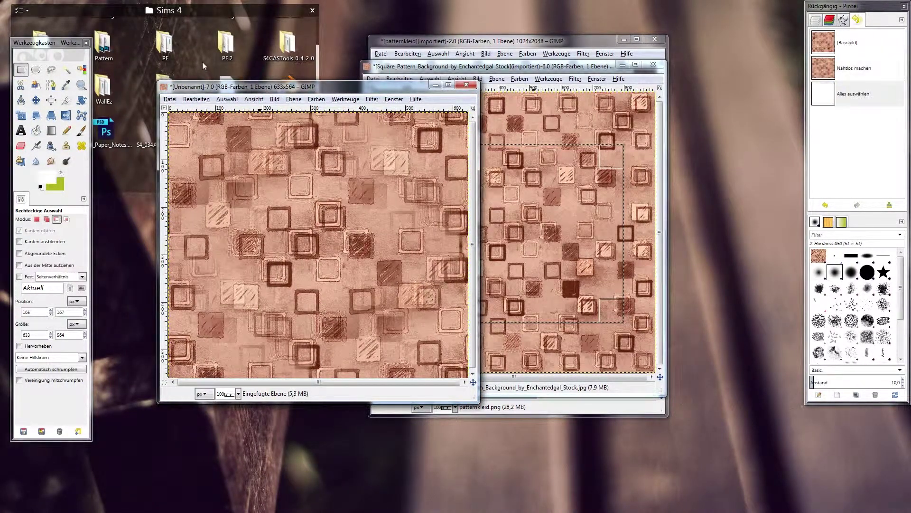
left_click(217, 100)
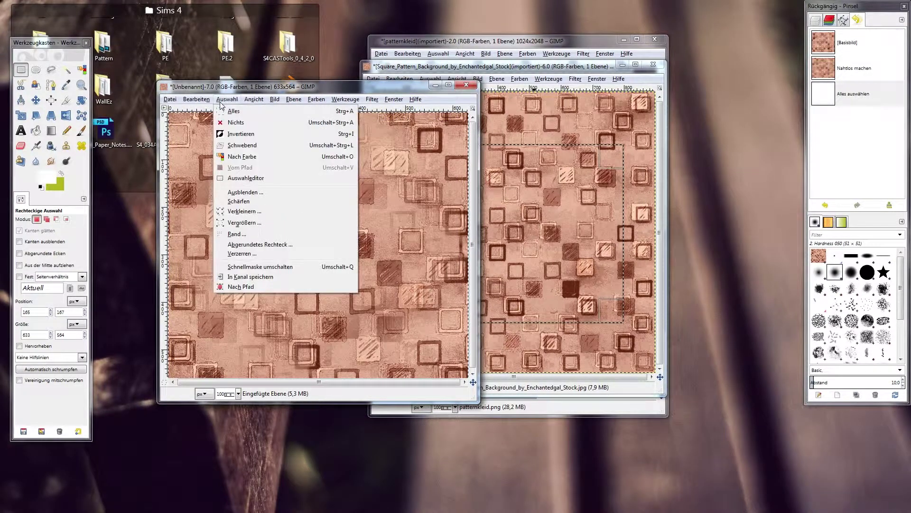
key("Escape")
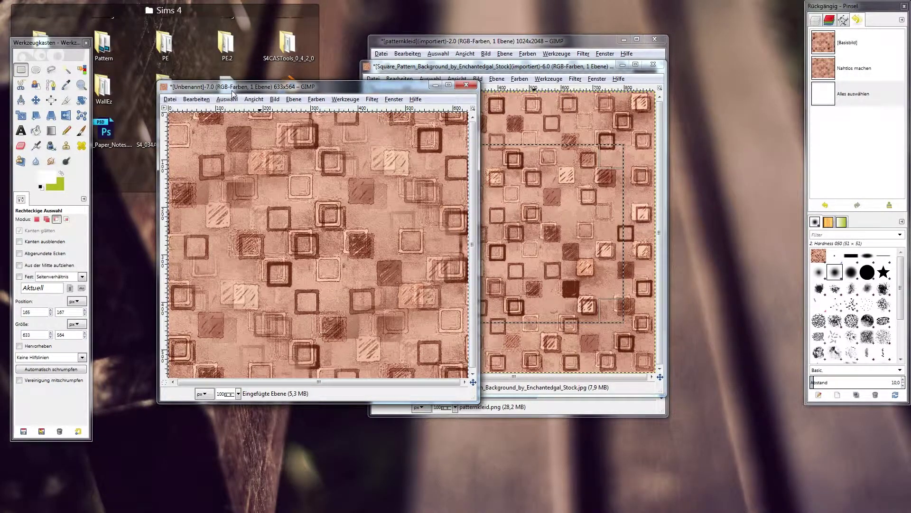
key("ctrl+c")
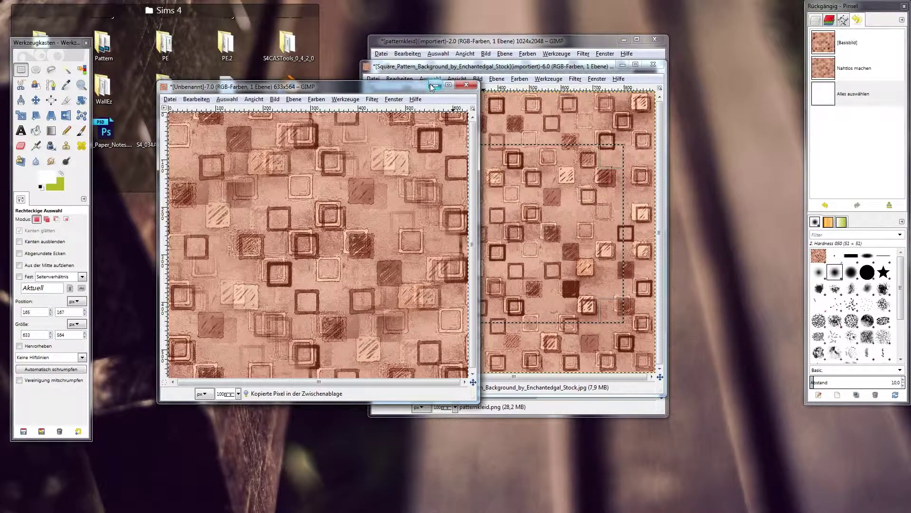
left_click(434, 86)
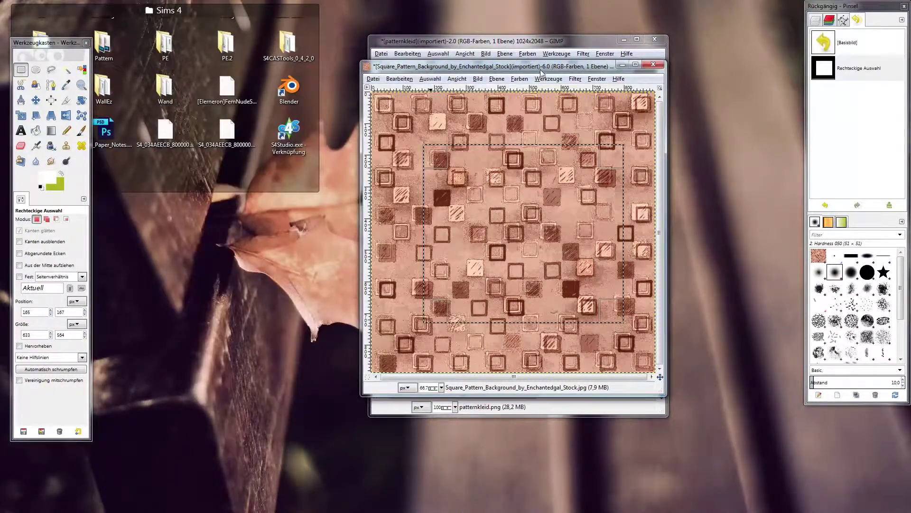
Set Bucket Fill to fill the whole selection with the Zwischenablage clipboard pattern
left_click(623, 65)
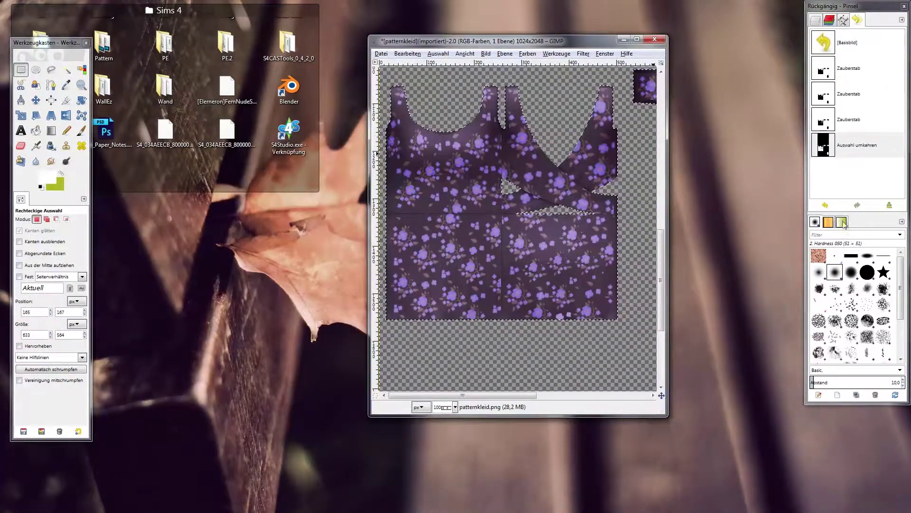
left_click(818, 256)
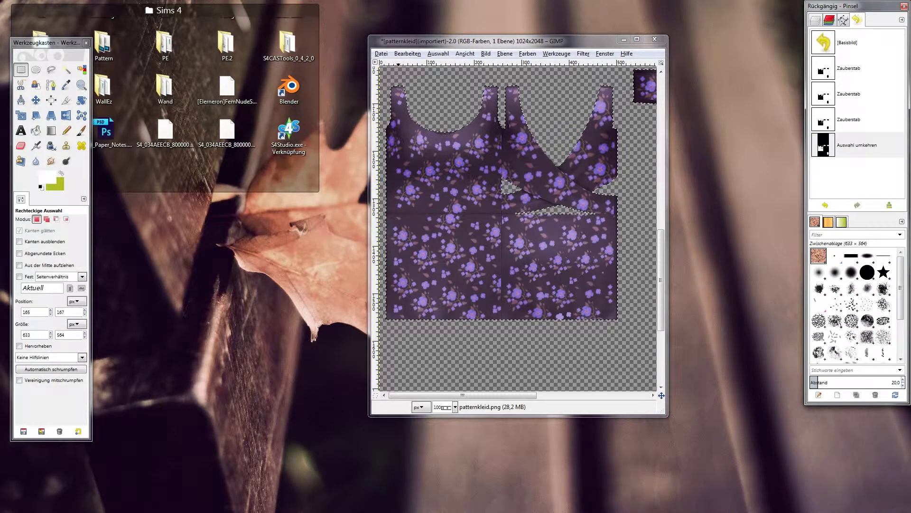
left_click(35, 130)
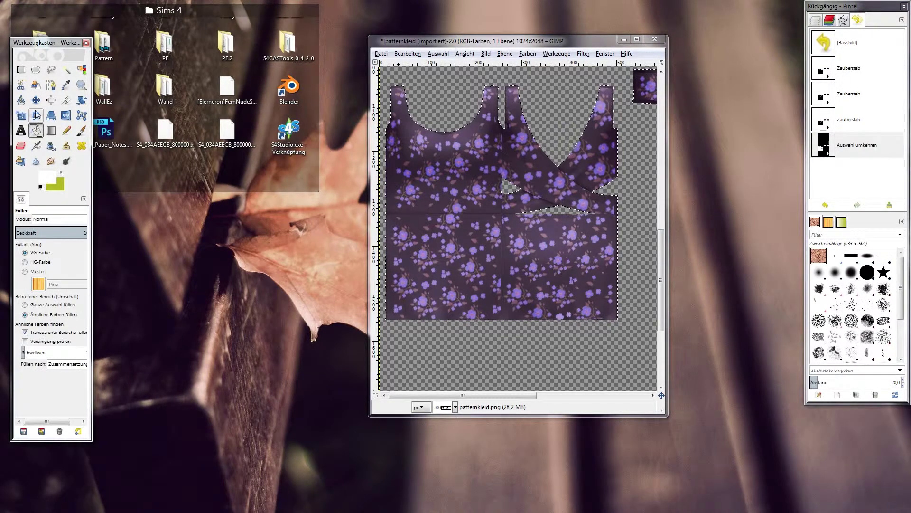
left_click(25, 272)
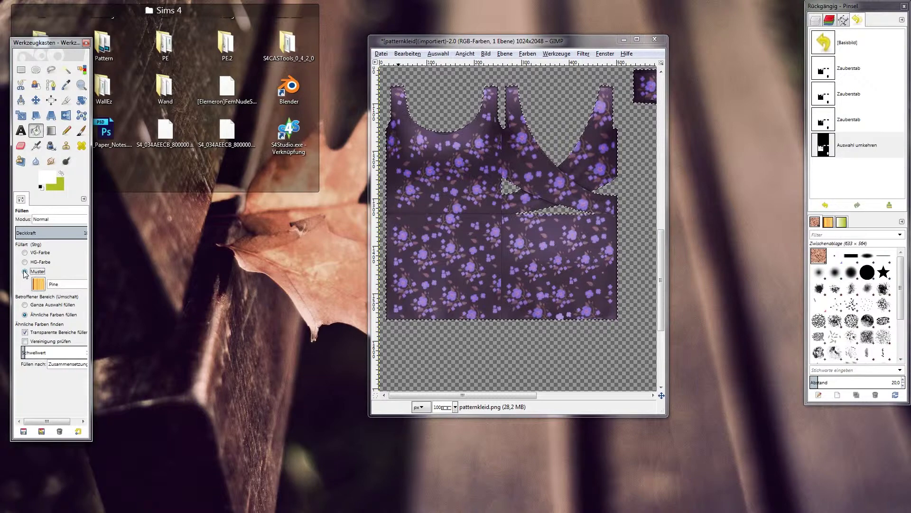
left_click(38, 302)
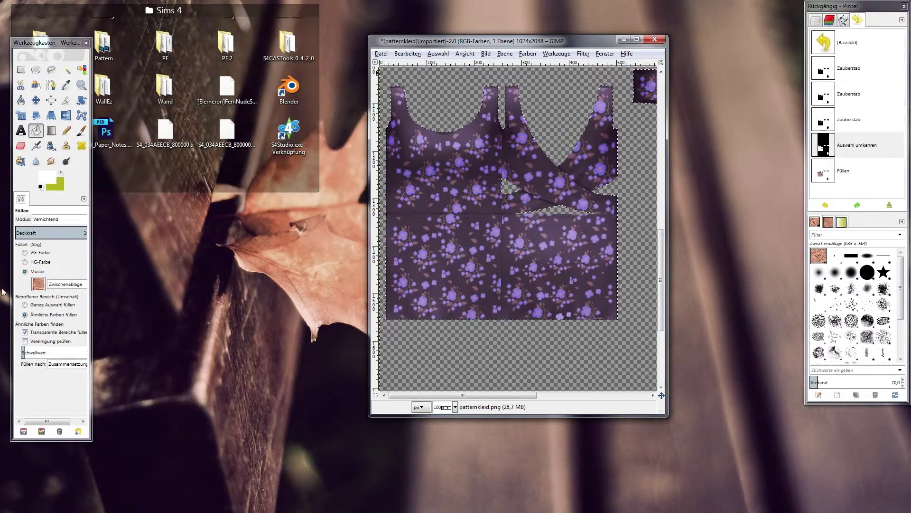
left_click(25, 305)
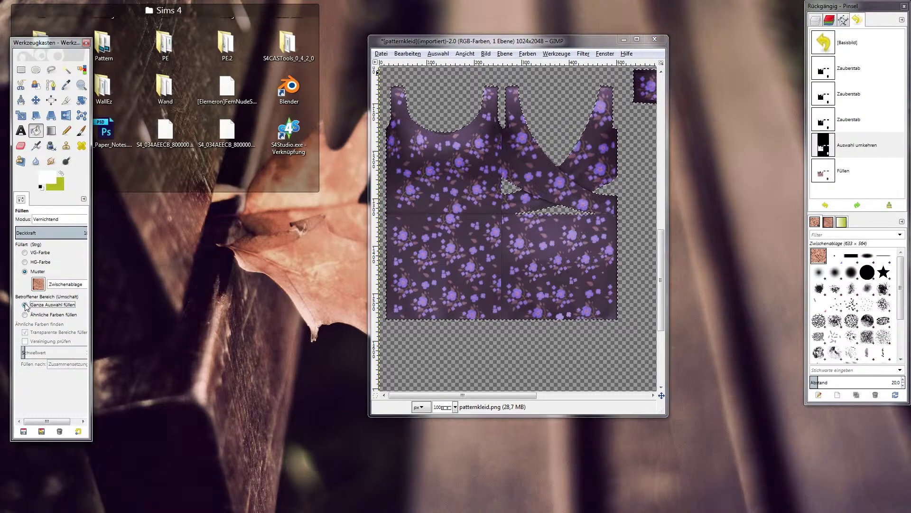
Fill the selected dress pieces with the square pattern and scroll to check the result
left_click(524, 248)
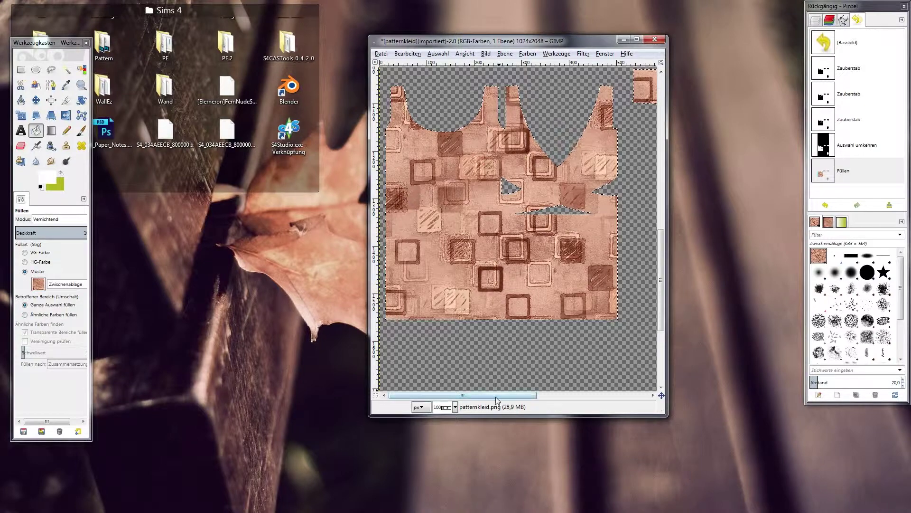
left_click_drag(496, 398, 634, 424)
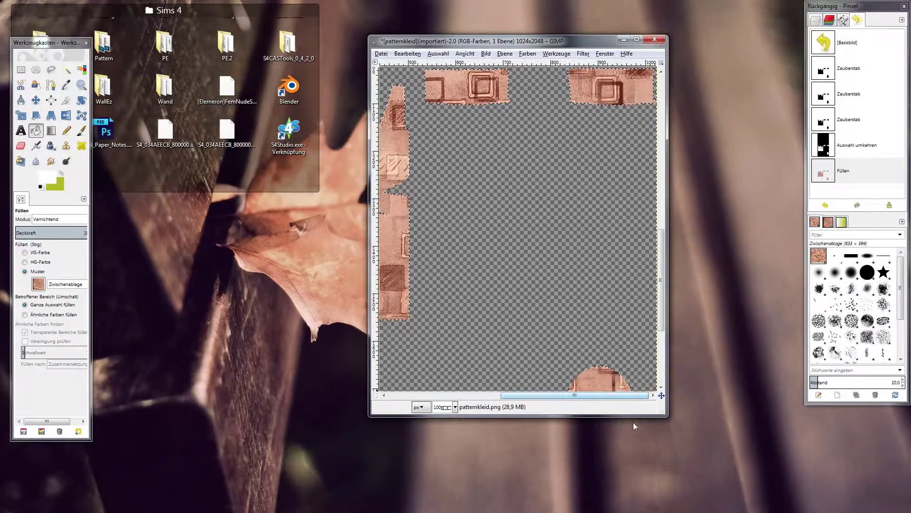
scroll(561, 339, "down", 5)
scroll(561, 339, "down", 5)
scroll(557, 350, "down", 5)
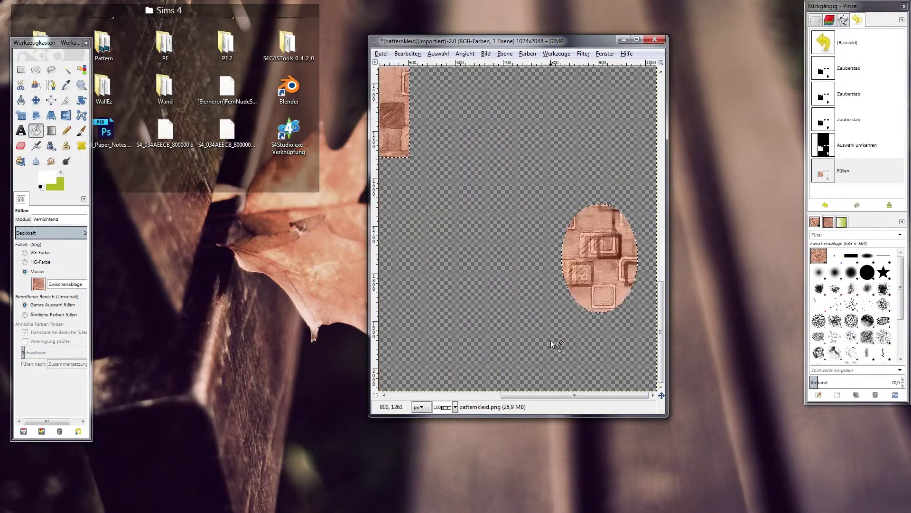
left_click_drag(546, 395, 433, 372)
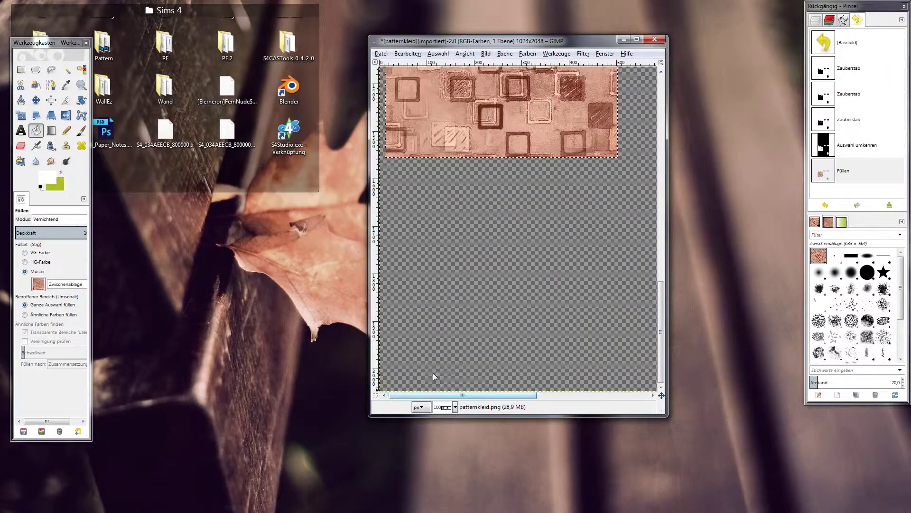
scroll(474, 278, "up", 5)
scroll(473, 278, "up", 3)
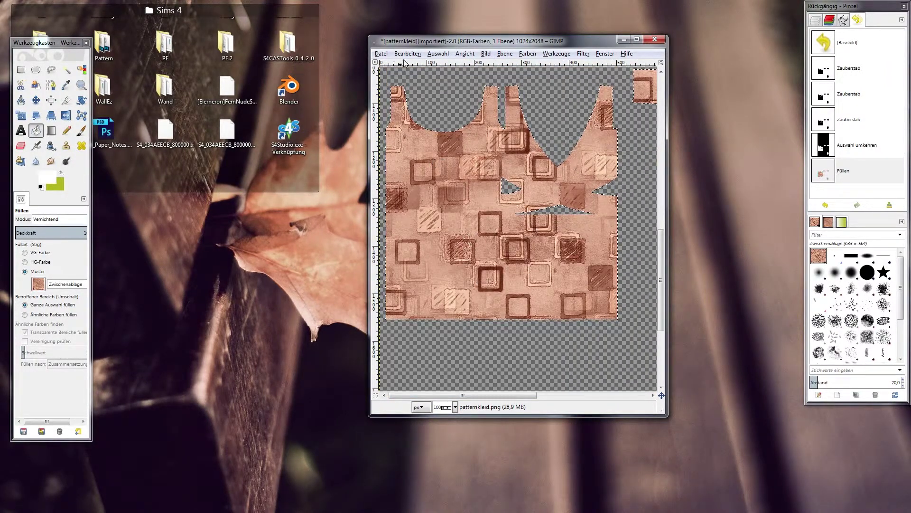
Export the recoloured texture as patternkleid1.png using the PNG-Bild format
left_click(381, 54)
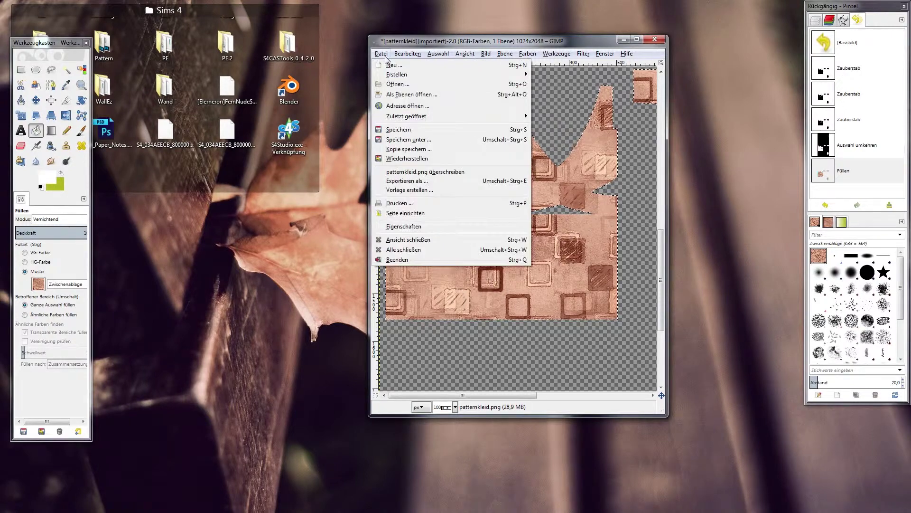
left_click(408, 181)
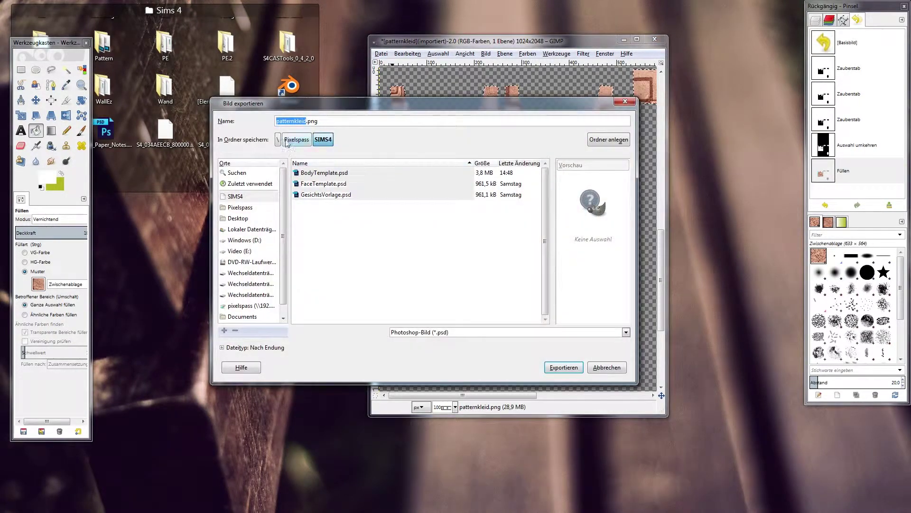
left_click(307, 121)
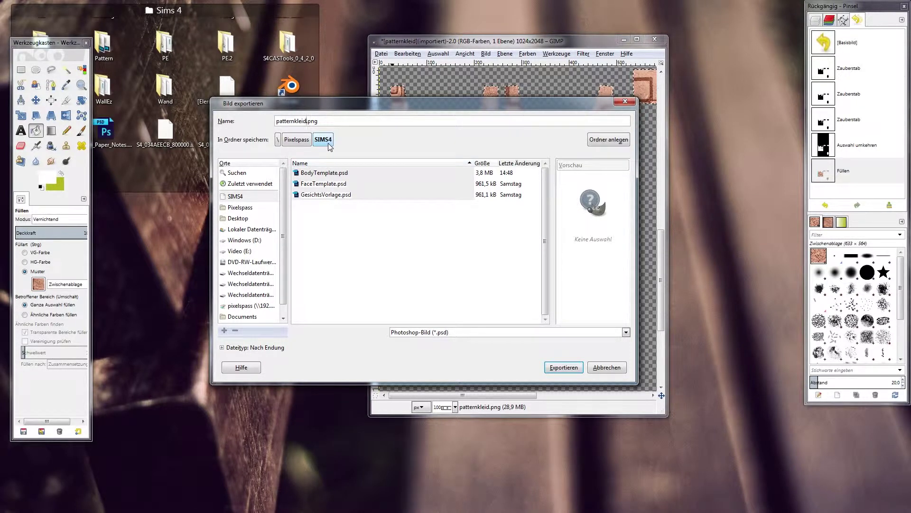
type("1")
left_click(551, 372)
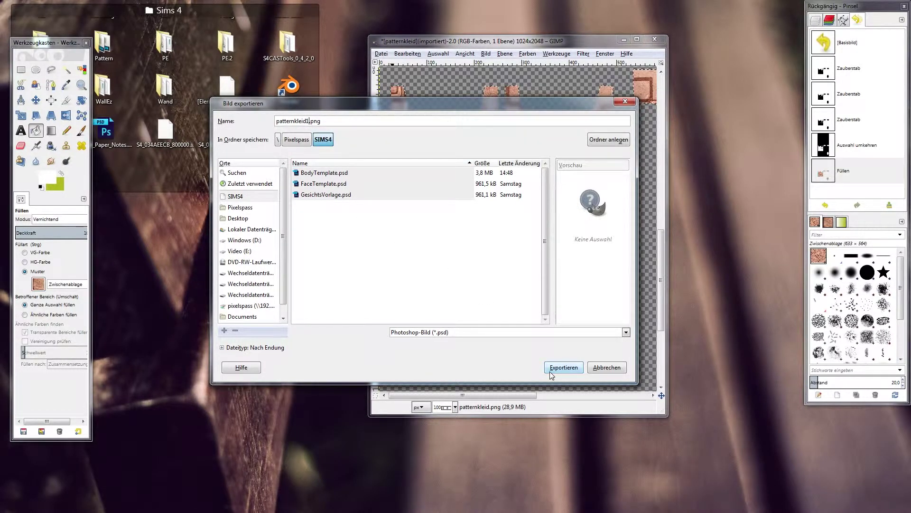
left_click(471, 332)
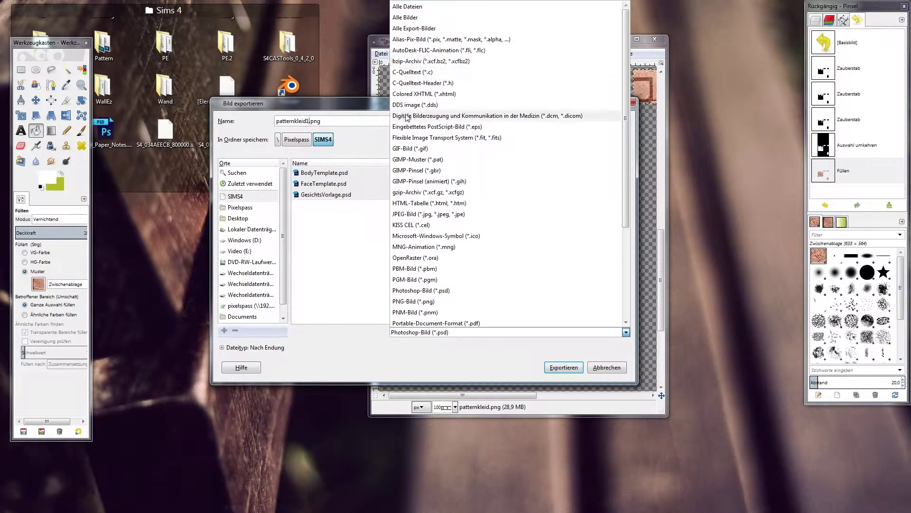
scroll(428, 182, "down", 5)
left_click(429, 265)
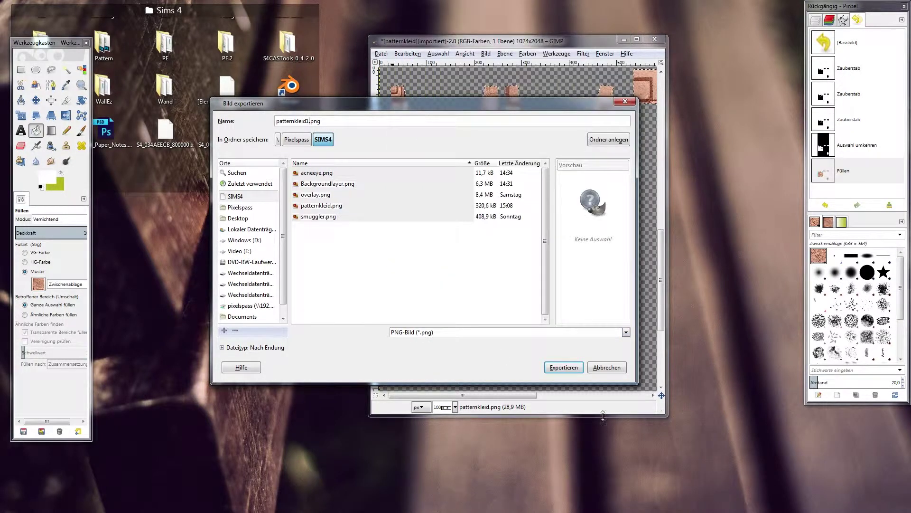
left_click(571, 371)
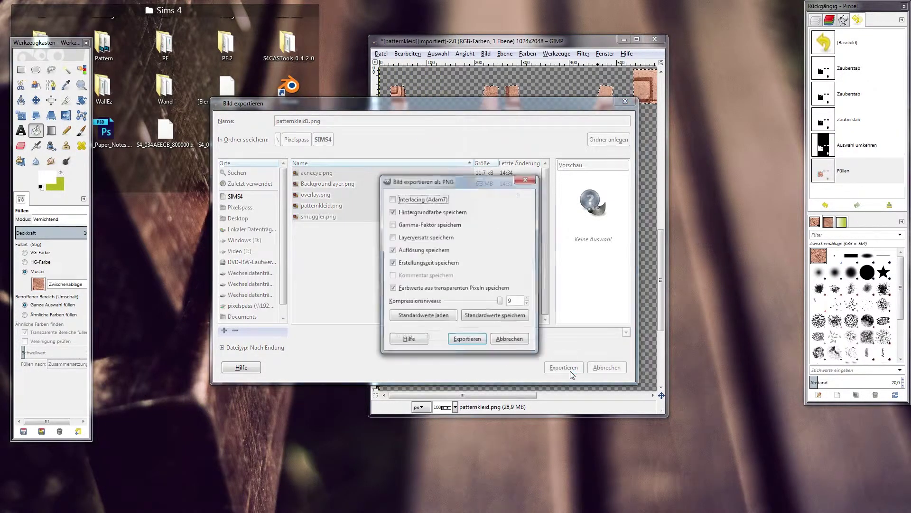
left_click(465, 339)
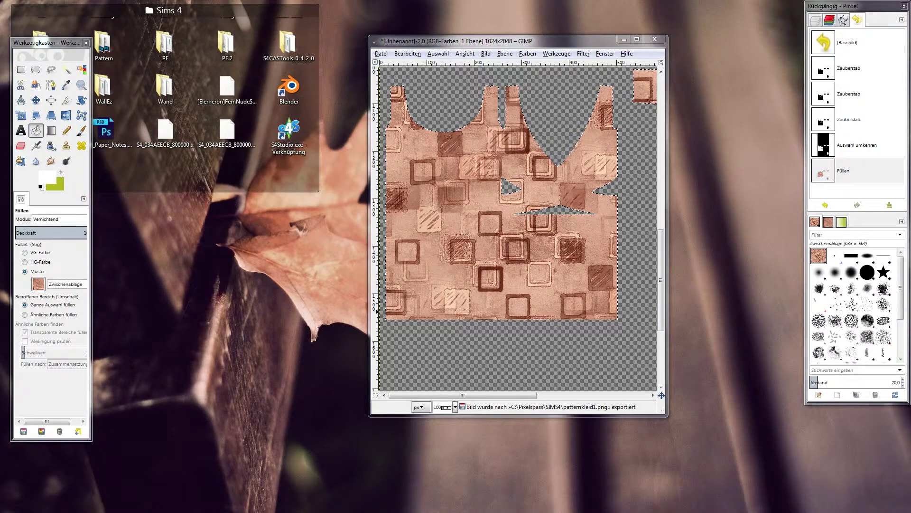
key("alt+Tab")
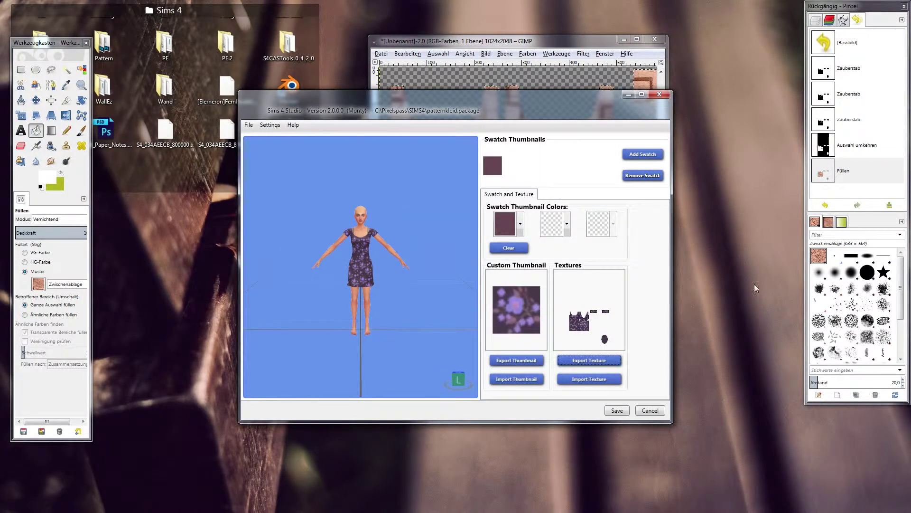
Import patternkleid1.png as the dress texture and rotate the 3D preview to inspect it
left_click(584, 380)
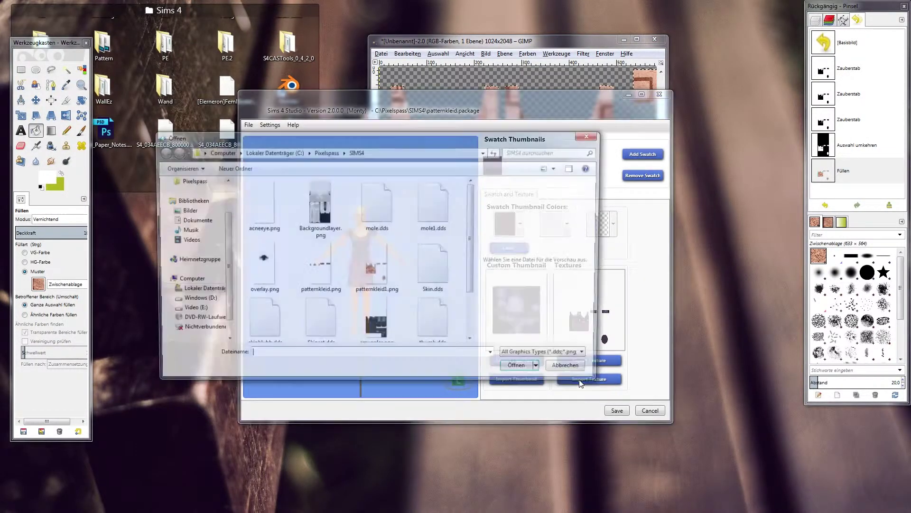
left_click(370, 276)
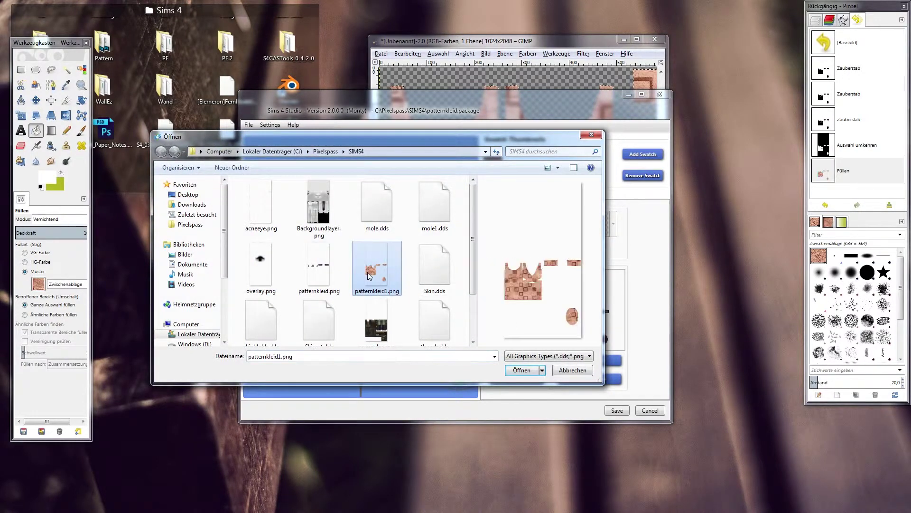
double_click(370, 276)
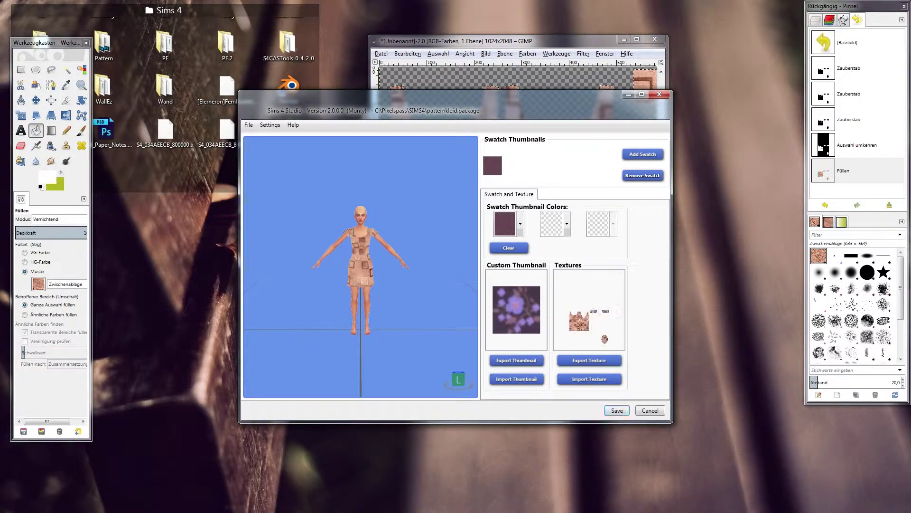
scroll(301, 340, "up", 5)
mouse_move(301, 339)
left_mouse_down()
mouse_move(483, 316)
mouse_move(729, 327)
mouse_move(294, 221)
mouse_move(343, 229)
left_mouse_up()
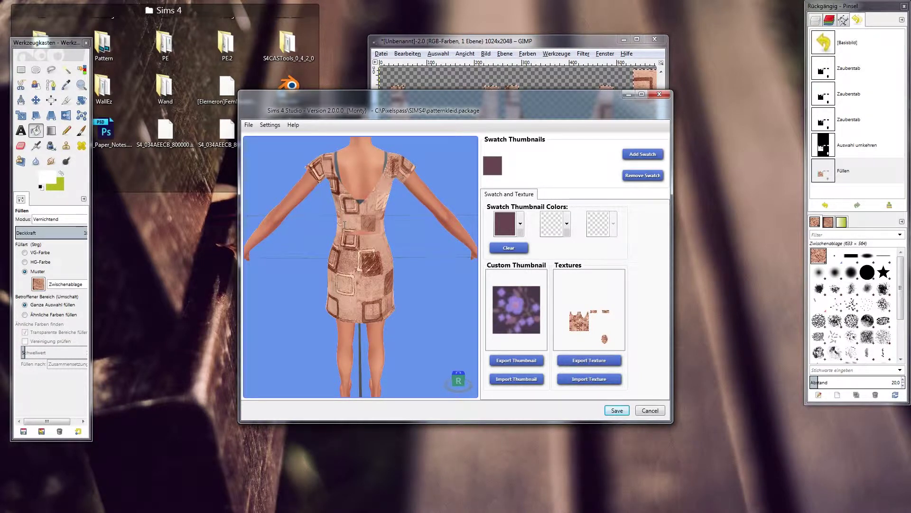
mouse_move(399, 295)
left_mouse_down()
mouse_move(415, 248)
mouse_move(398, 260)
mouse_move(432, 238)
left_mouse_up()
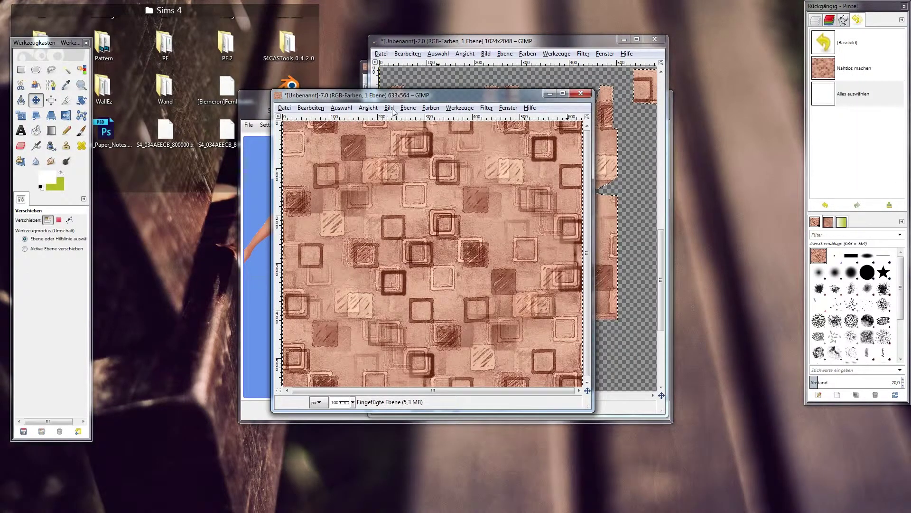
Scale the square pattern image from 633 × 564 to 116 × 116 pixels, unlinking the aspect chain
left_click(390, 109)
left_click(391, 109)
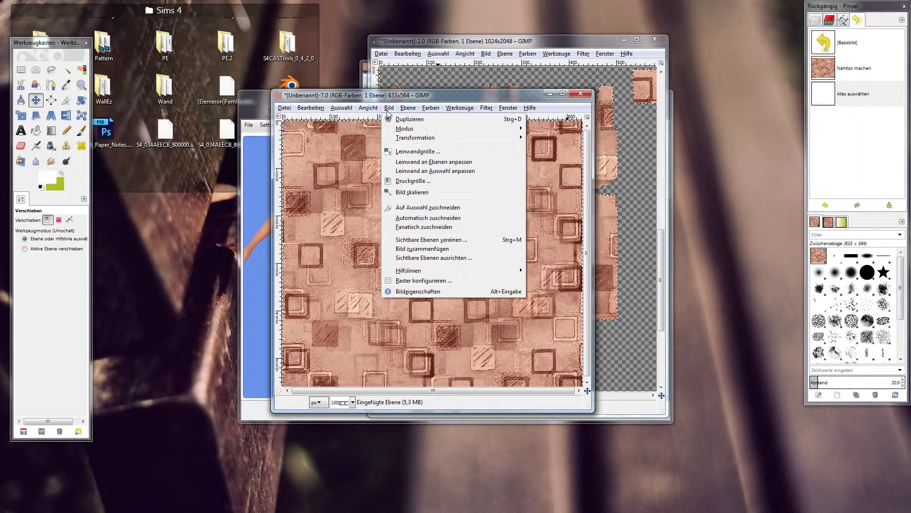
left_click(413, 192)
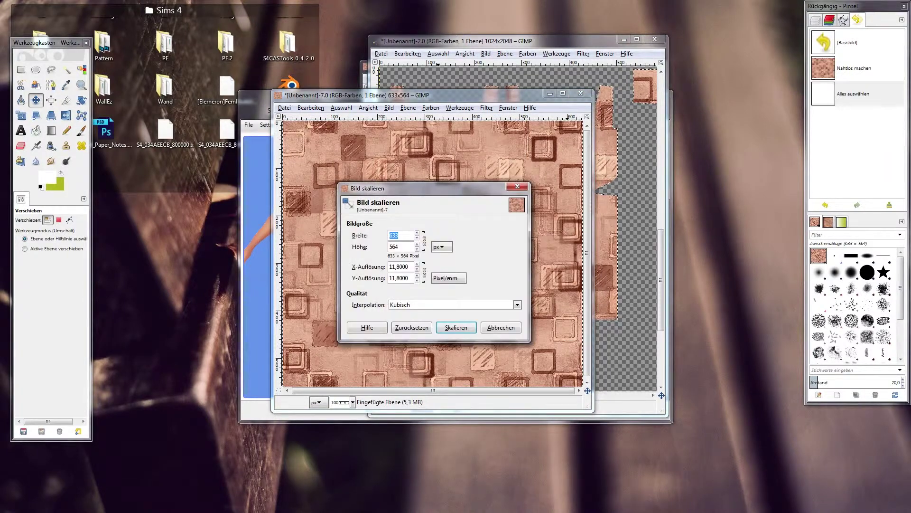
left_click(424, 243)
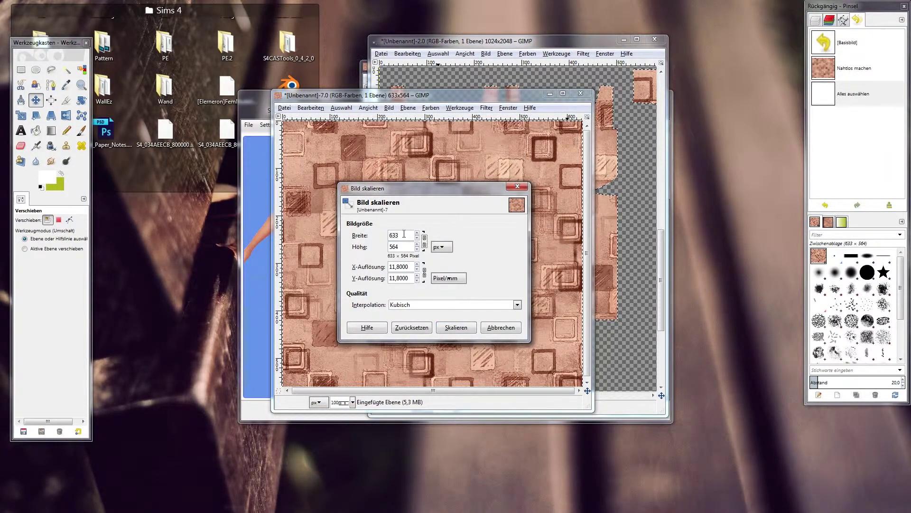
left_click(403, 234)
type("116")
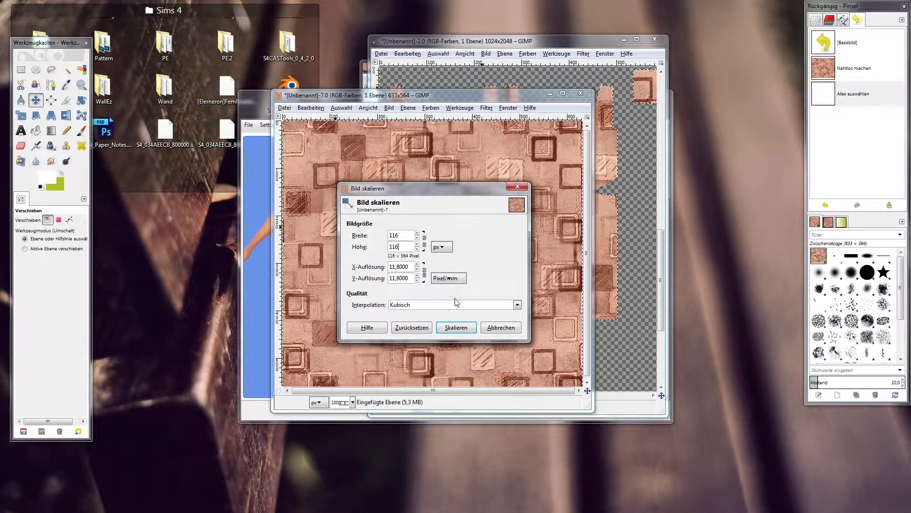
left_click(444, 328)
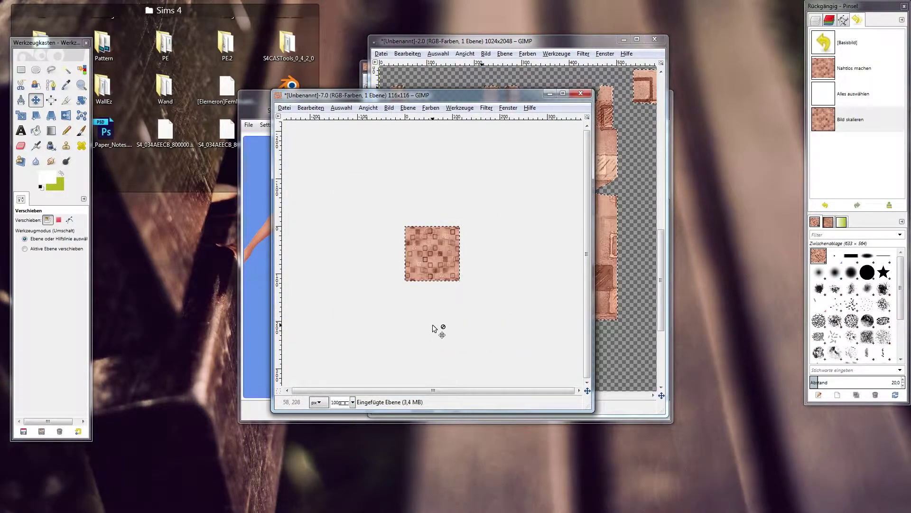
Export the 116 × 116 tile as thumbnail.png in the SIMS4 folder with default PNG options
left_click(285, 108)
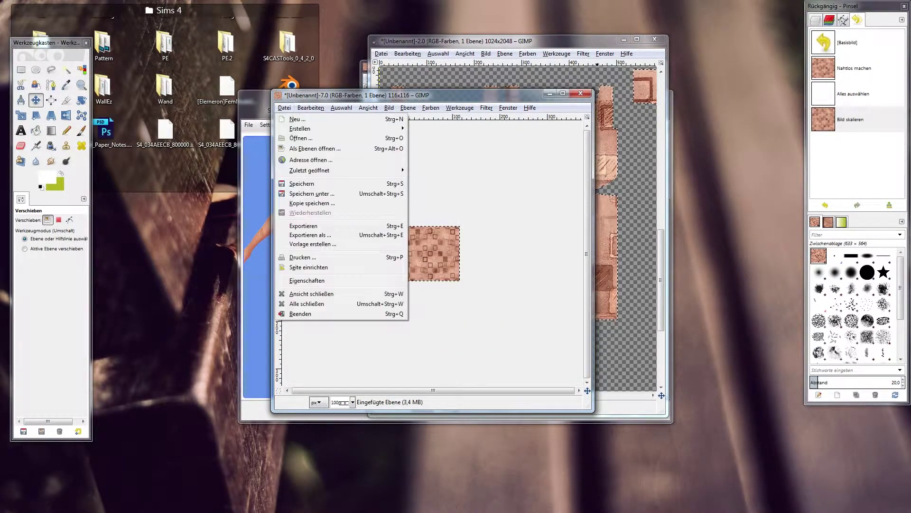
left_click(298, 222)
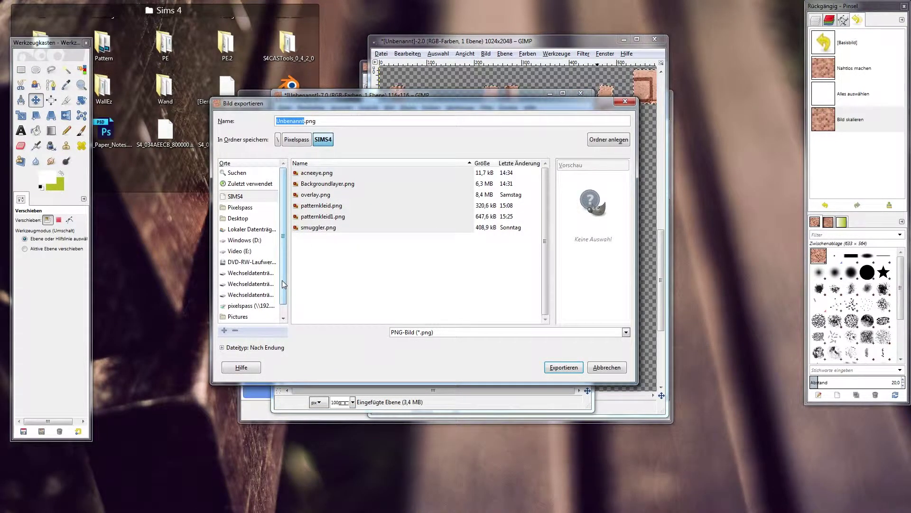
type("thumb")
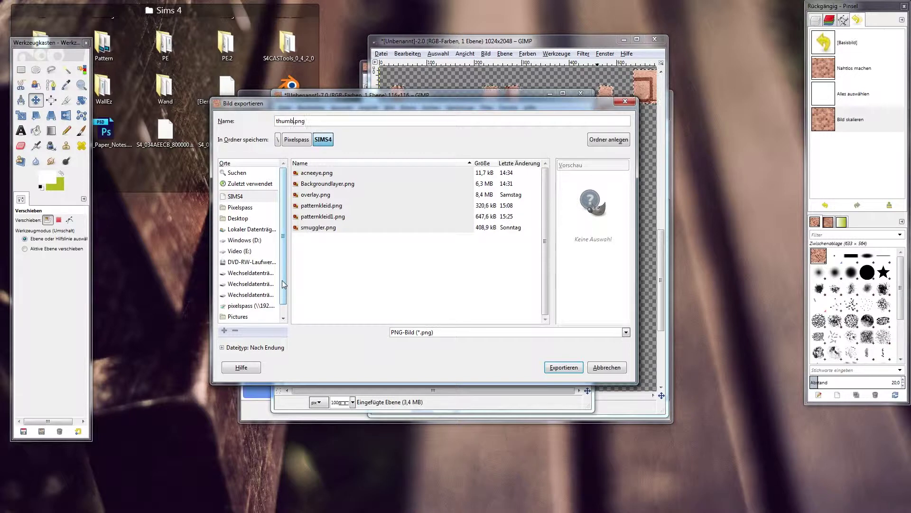
type("nail")
left_click(558, 368)
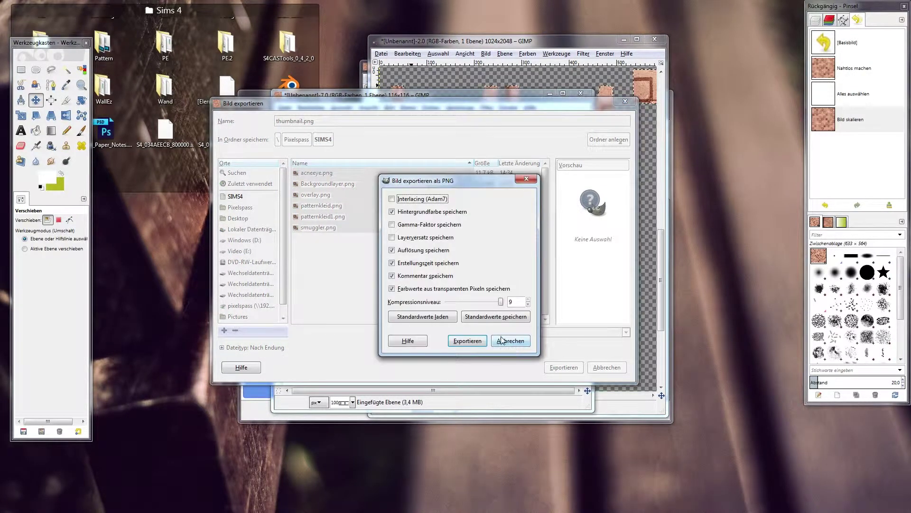
left_click(468, 340)
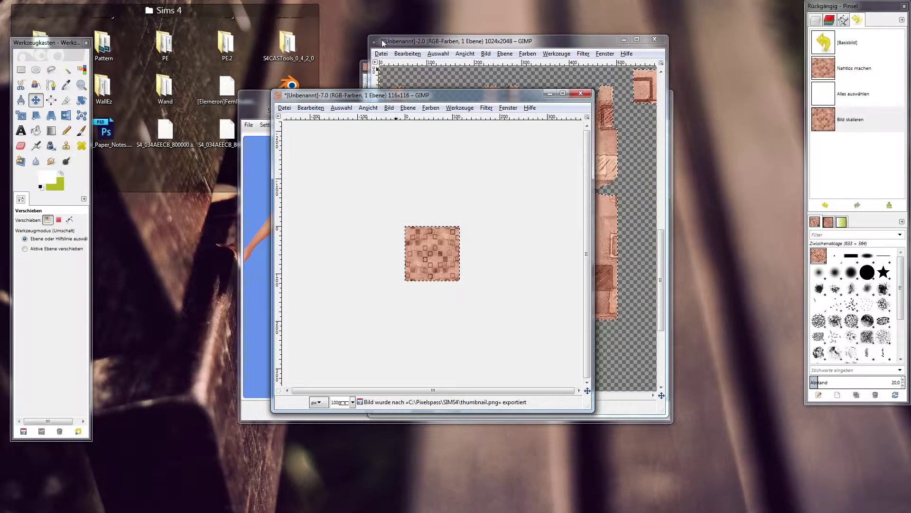
left_click(256, 98)
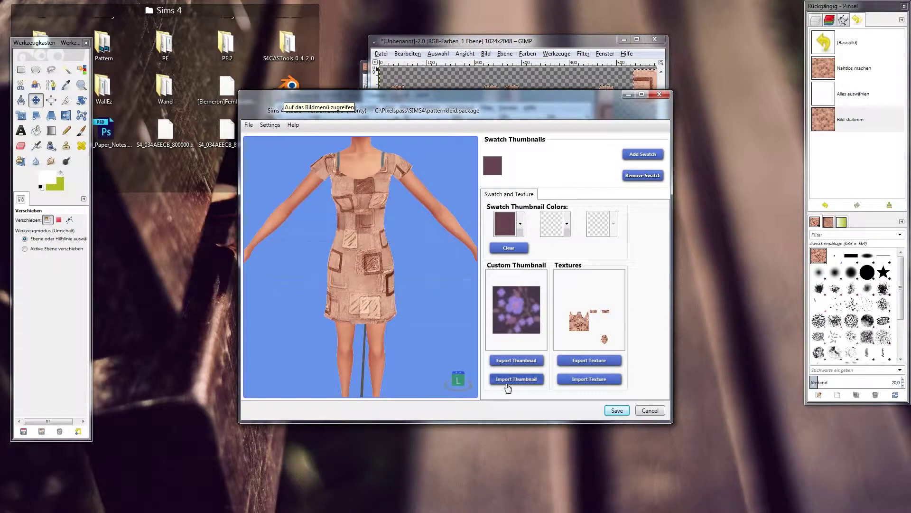
Import thumbnail.png as the dress recolor's custom thumbnail
left_click(521, 380)
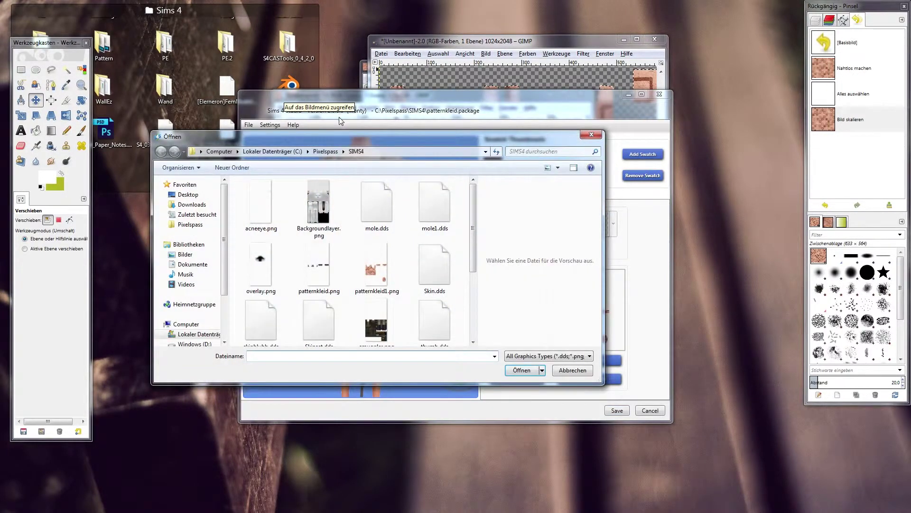
scroll(471, 285, "down", 3)
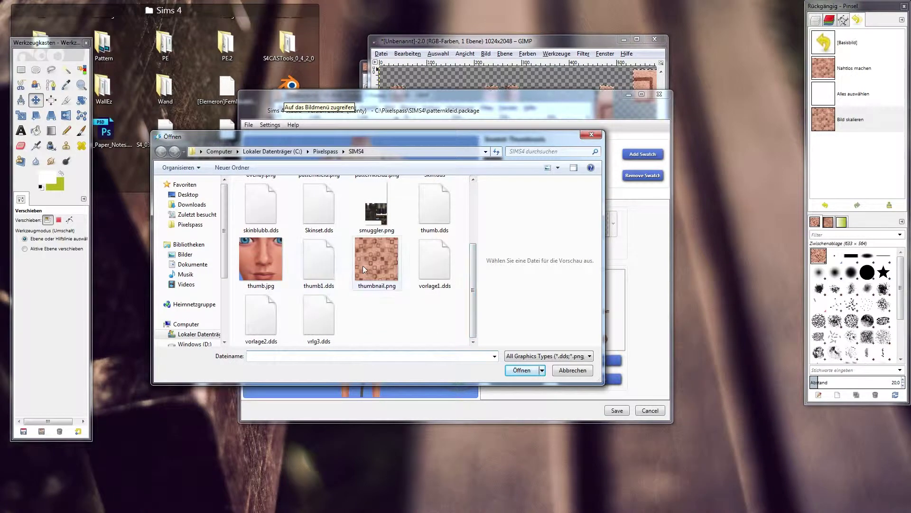
double_click(363, 265)
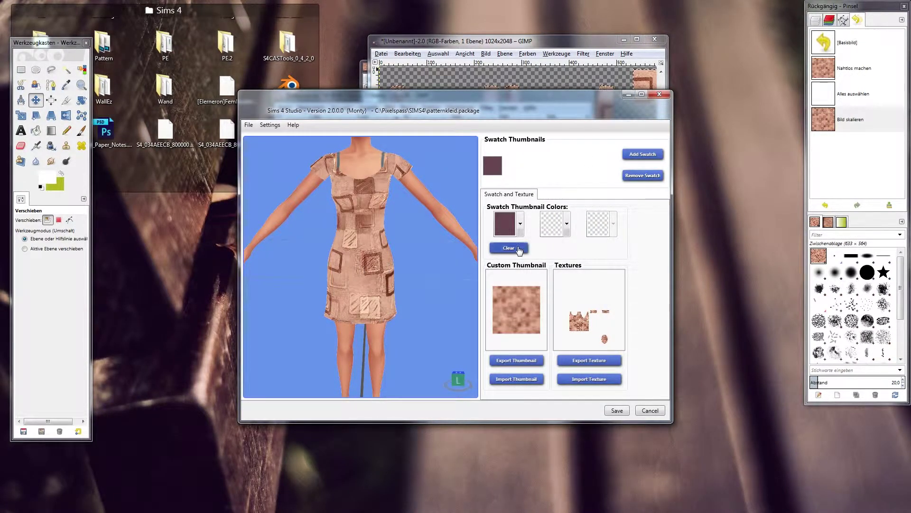
Set the first swatch colour to peach and save the package
left_click(521, 225)
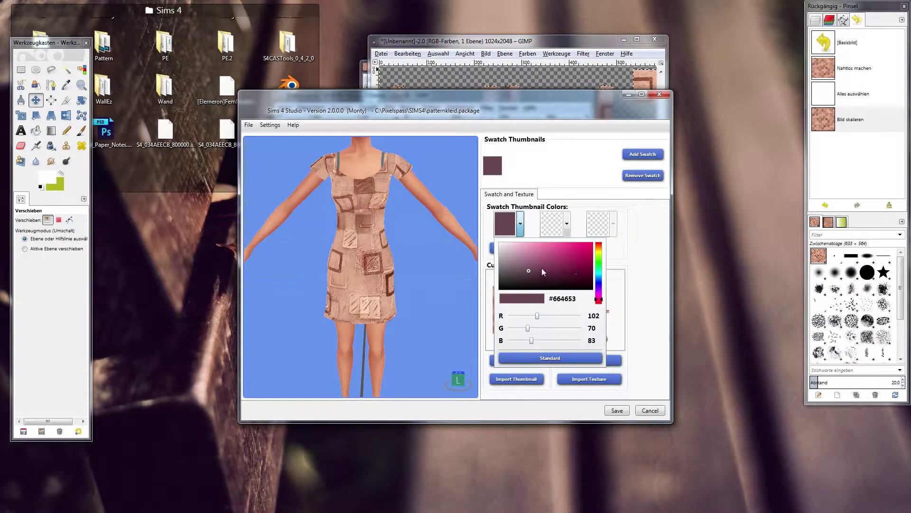
left_click(593, 357)
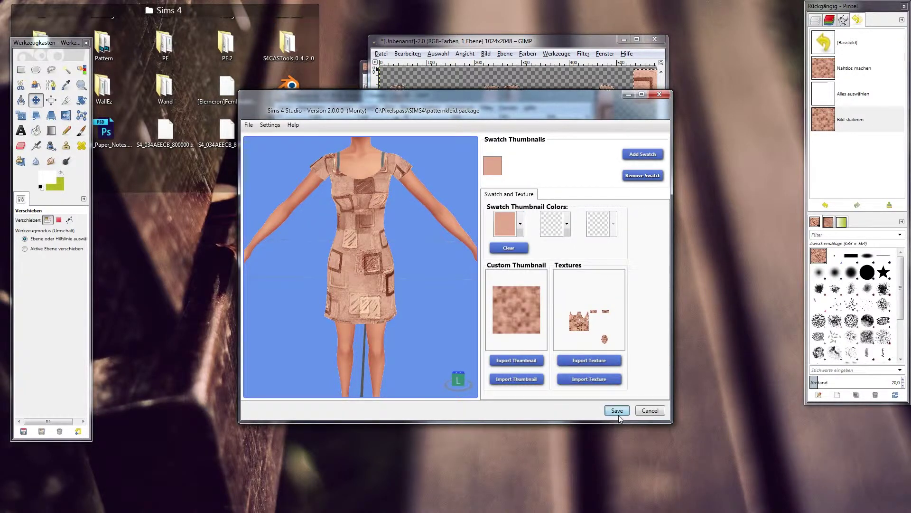
left_click(619, 411)
left_click(477, 290)
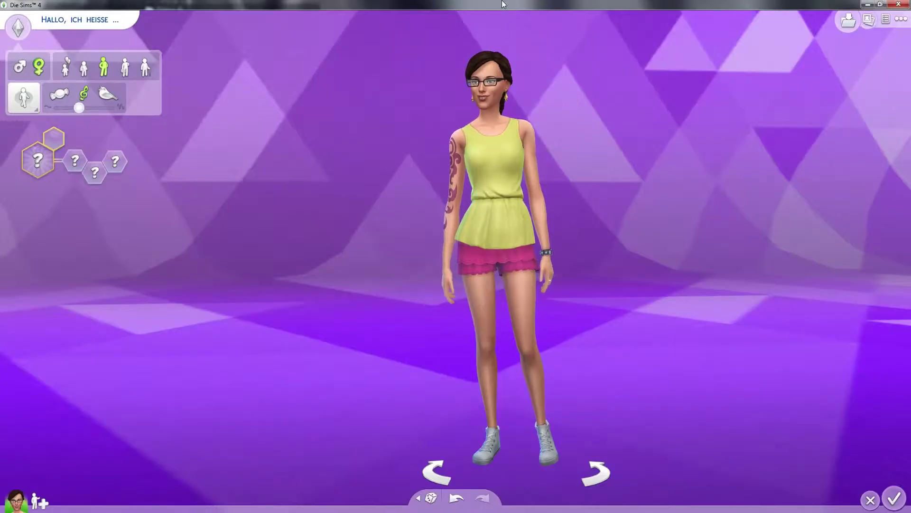
Dress the Sim in the peach square-pattern outfit from Kombinationen and rotate to view its back and sides
left_click(508, 142)
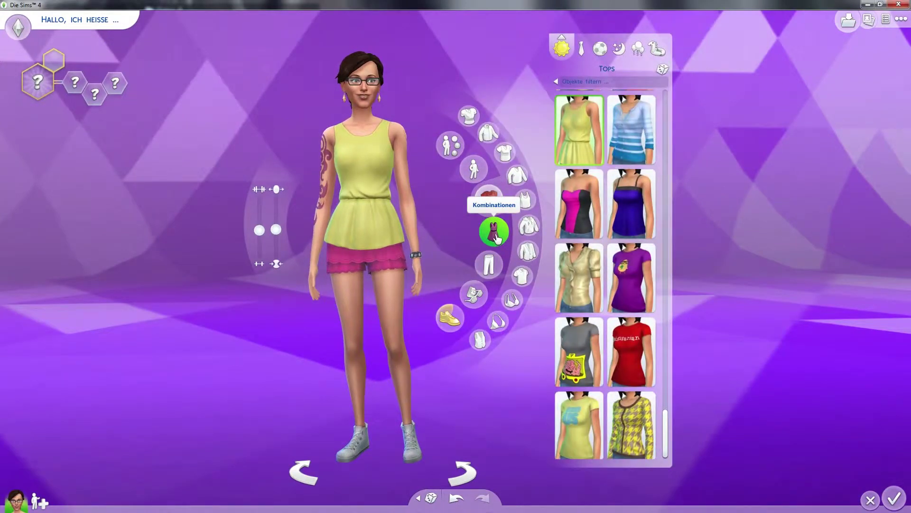
left_click(494, 231)
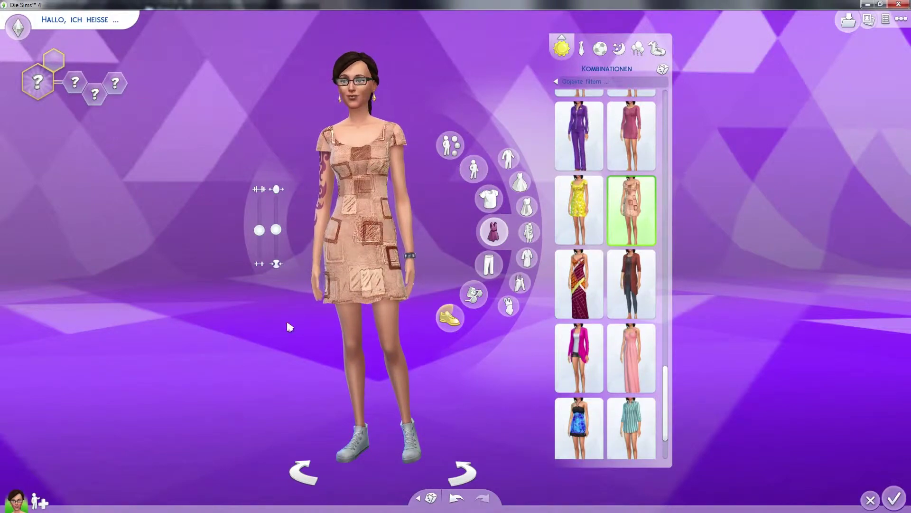
left_click_drag(289, 325, 287, 326)
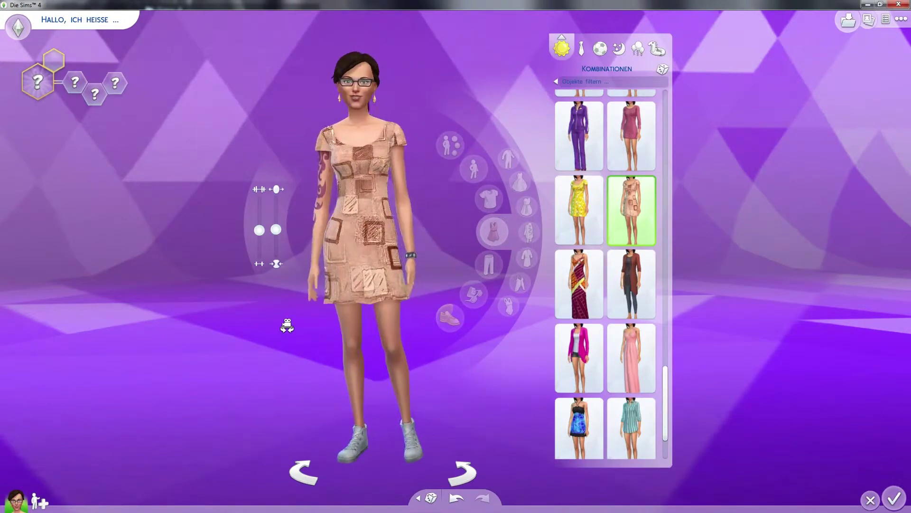
left_click_drag(289, 315, 367, 260)
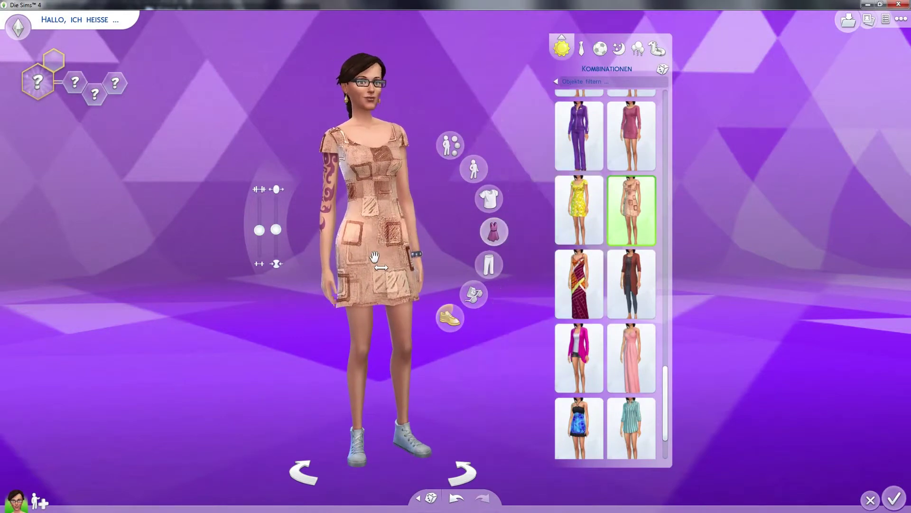
left_click(215, 314)
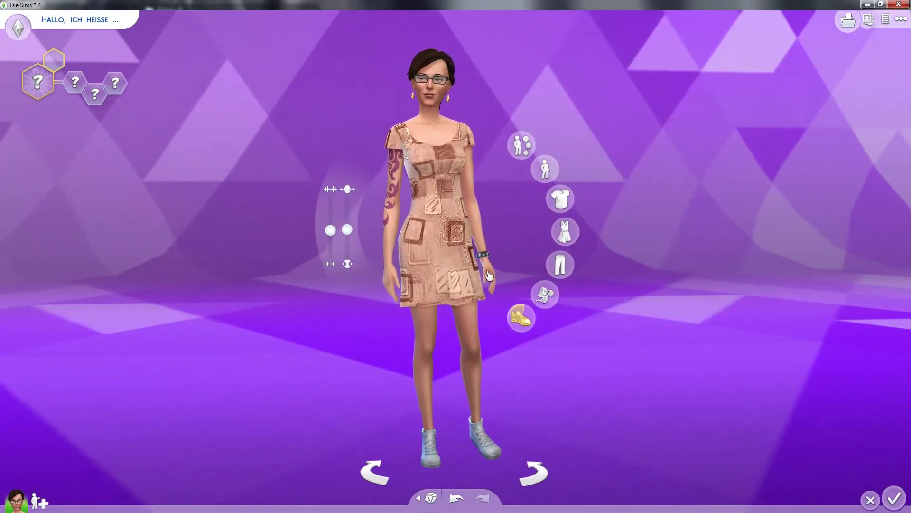
left_click_drag(469, 278, 470, 280)
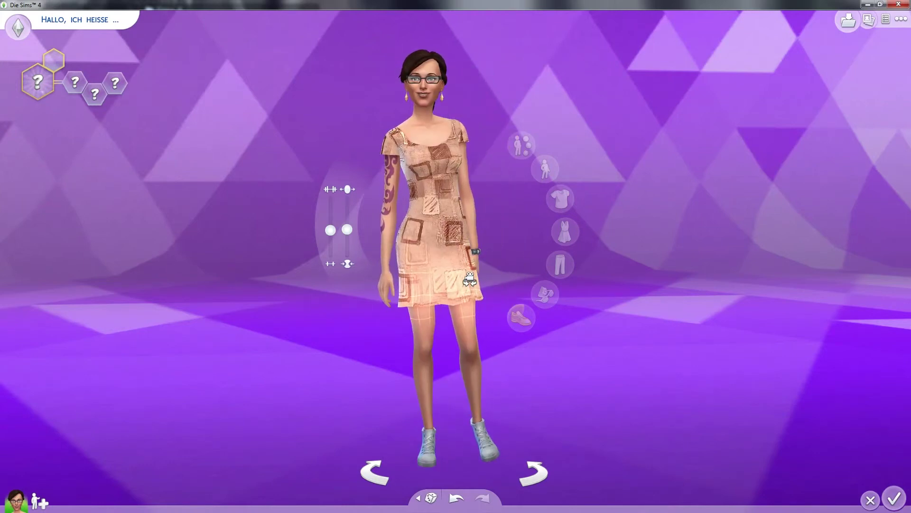